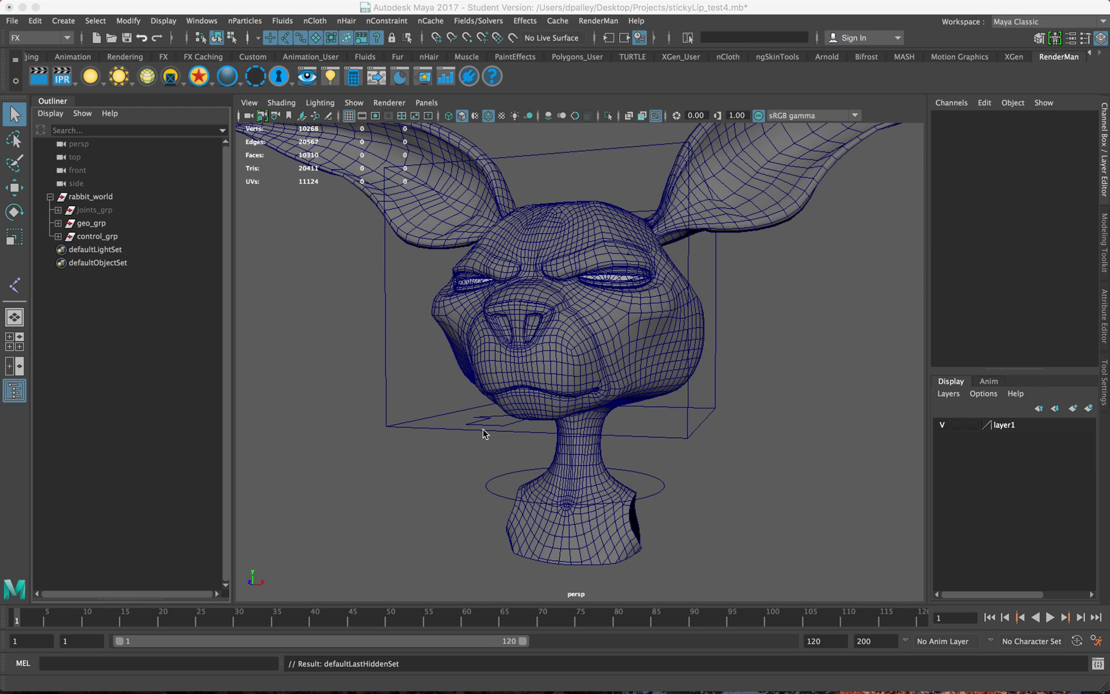
Step: Try rotating the jaw control ct_jaw_icon on the rabbit rig
{"action": "left_click", "coordinate": [488, 425]}
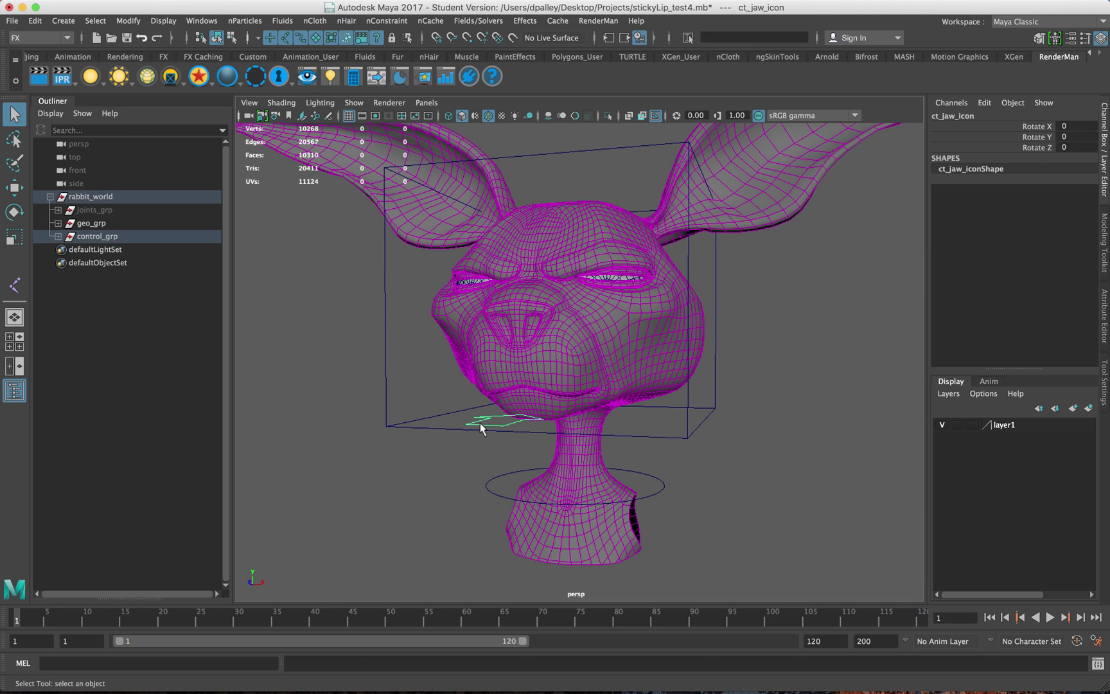
{"action": "right_click_drag", "start_coordinate": [480, 426], "coordinate": [577, 425], "text": "alt"}
{"action": "middle_click_drag", "start_coordinate": [577, 426], "coordinate": [569, 431], "text": "alt"}
{"action": "left_click_drag", "start_coordinate": [570, 430], "coordinate": [587, 428], "text": "alt"}
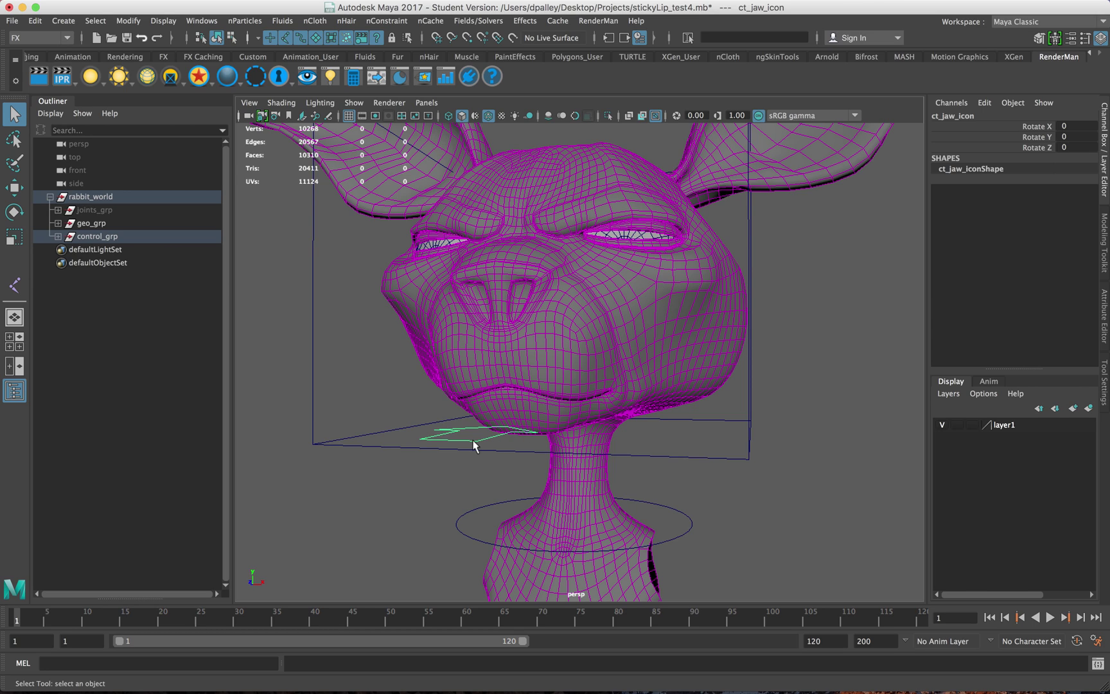
{"action": "left_click_drag", "start_coordinate": [454, 439], "coordinate": [478, 429], "text": "alt"}
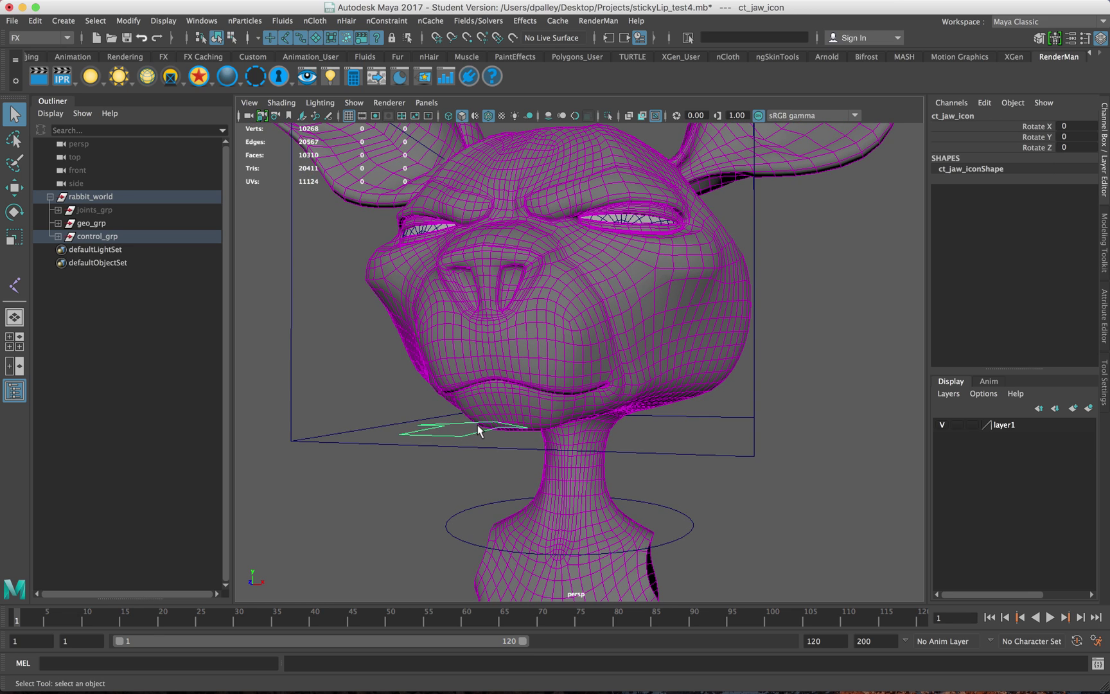
{"action": "left_click_drag", "start_coordinate": [618, 424], "coordinate": [647, 404], "text": "alt"}
{"action": "key", "text": "w"}
{"action": "key", "text": "e"}
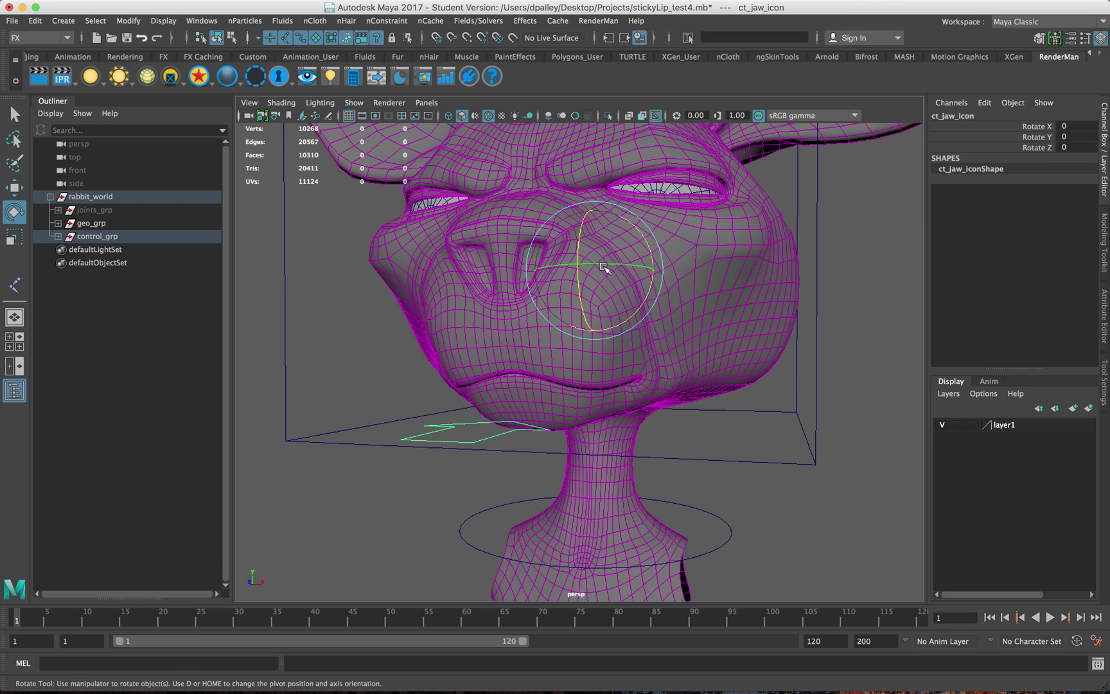
{"action": "left_click_drag", "start_coordinate": [582, 241], "coordinate": [582, 242]}
{"action": "key", "text": "super+z"}
Step: Set the head control's Manual Dynamic Switch to 10 and rotate the jaw control open to about 15.3 degrees in X
{"action": "left_click", "coordinate": [807, 441]}
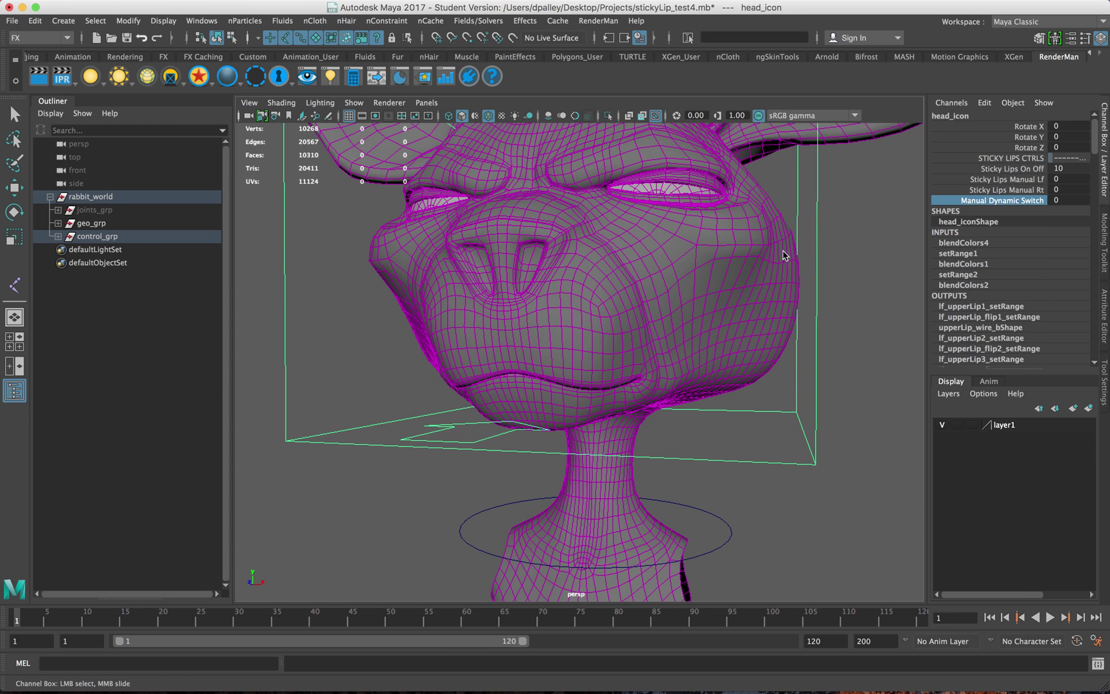
{"action": "left_click", "coordinate": [506, 438]}
{"action": "left_click", "coordinate": [505, 438]}
{"action": "left_click_drag", "start_coordinate": [580, 280], "coordinate": [590, 296]}
{"action": "left_click_drag", "start_coordinate": [585, 404], "coordinate": [632, 430], "text": "alt"}
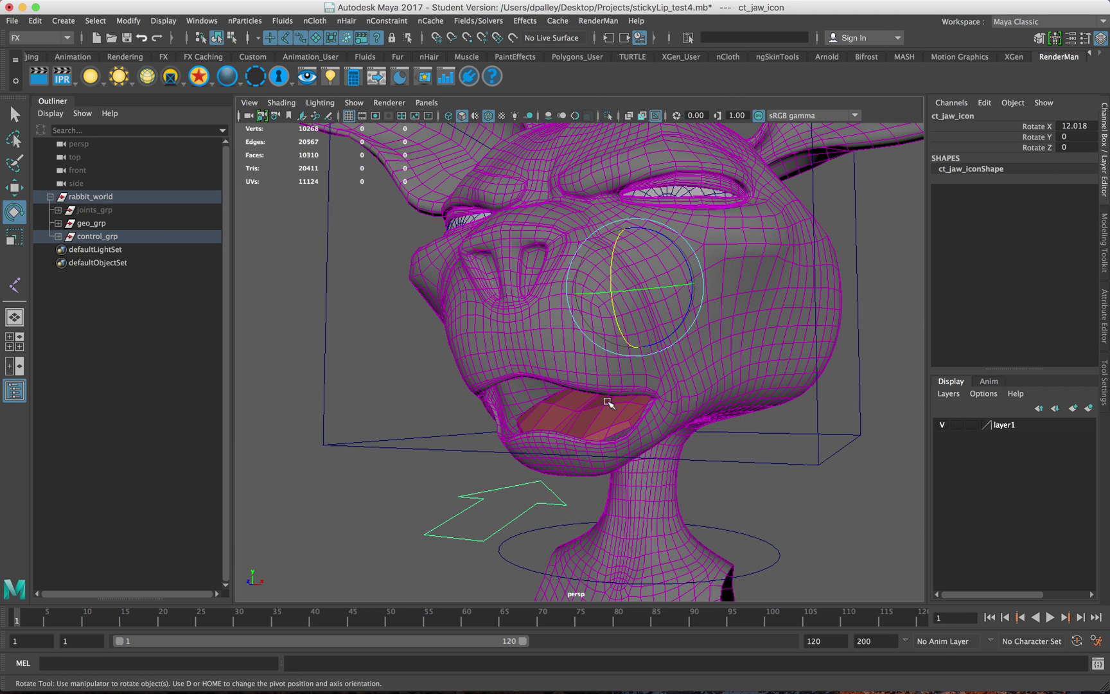
{"action": "mouse_move", "coordinate": [610, 328]}
{"action": "left_mouse_down"}
{"action": "mouse_move", "coordinate": [616, 317]}
{"action": "mouse_move", "coordinate": [620, 328]}
{"action": "left_mouse_up"}
Step: Set the Manual Dynamic Switch on the head control head_icon to 0
{"action": "left_click", "coordinate": [803, 436]}
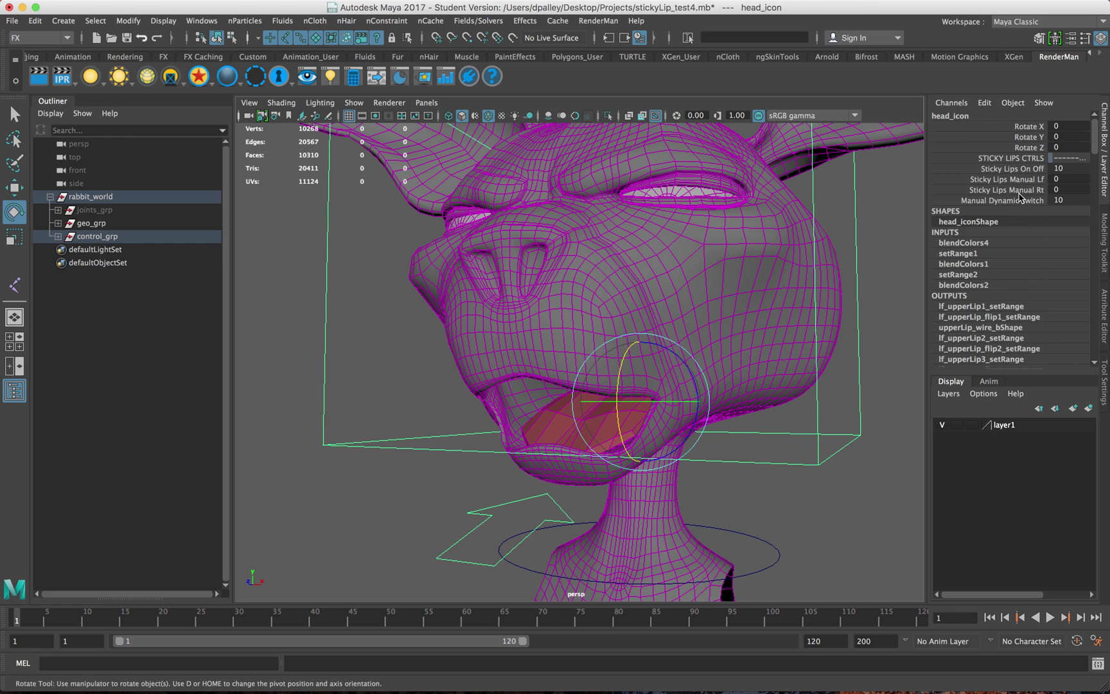
{"action": "left_click", "coordinate": [1020, 199]}
{"action": "middle_click_drag", "start_coordinate": [665, 298], "coordinate": [645, 297]}
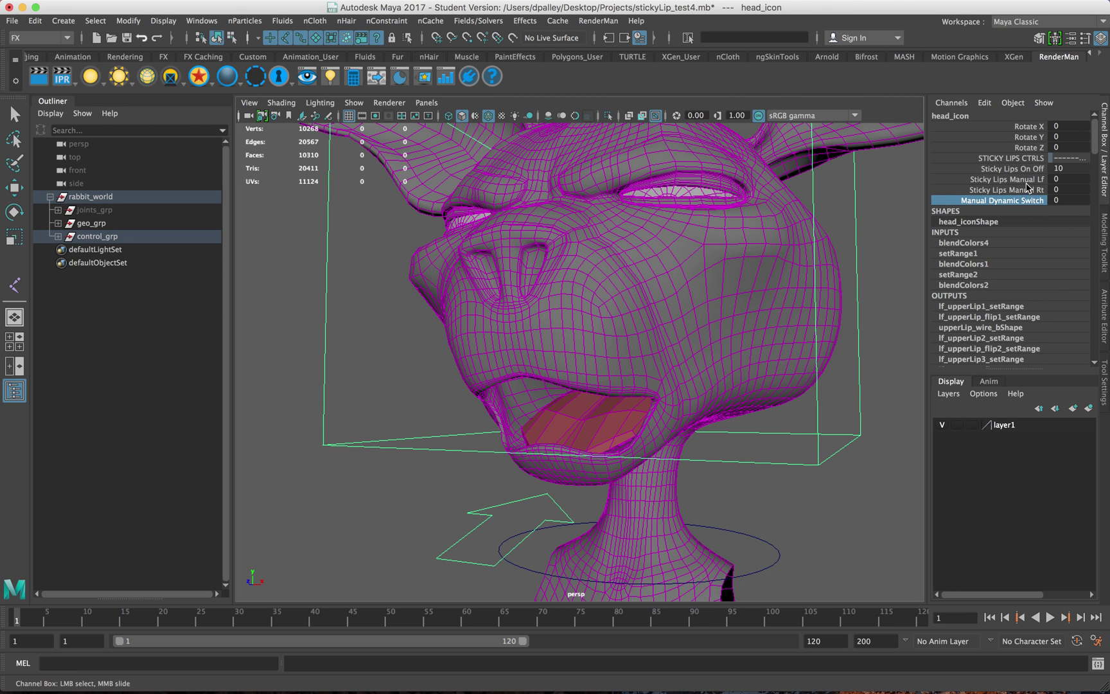
Step: Try raising Sticky Lips Manual Lf and Rt together to seal both mouth corners, and undo the change
{"action": "left_click_drag", "start_coordinate": [1026, 181], "coordinate": [1029, 190]}
{"action": "left_click_drag", "start_coordinate": [716, 372], "coordinate": [623, 427], "text": "alt"}
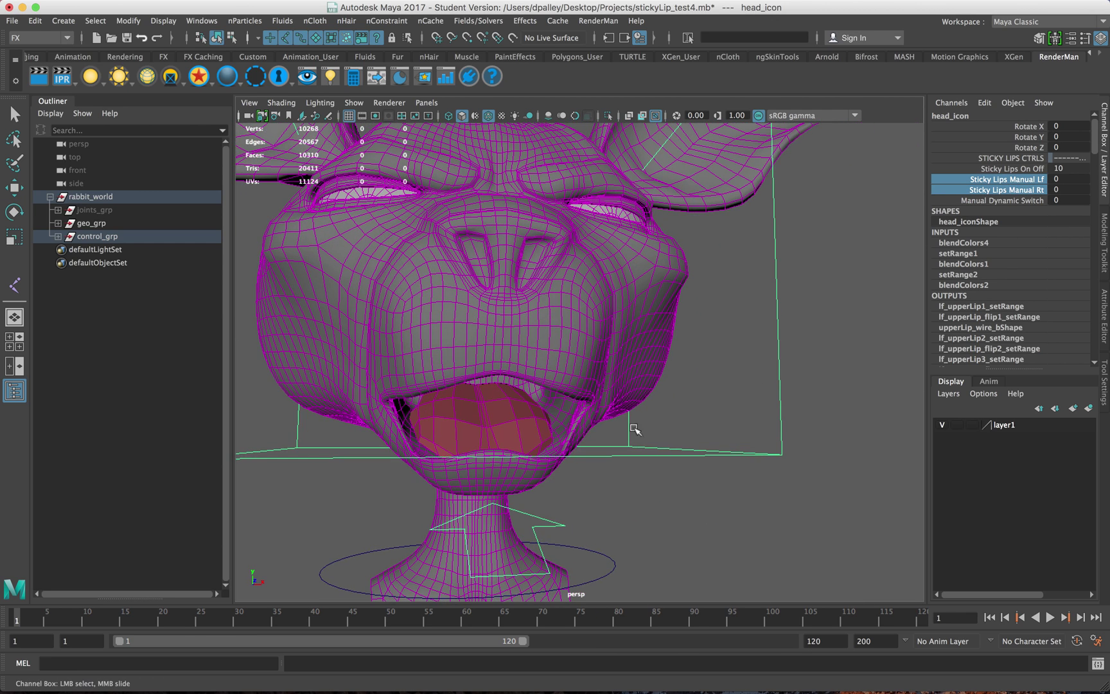
{"action": "middle_click_drag", "start_coordinate": [623, 426], "coordinate": [688, 424]}
{"action": "right_click_drag", "start_coordinate": [664, 428], "coordinate": [677, 430], "text": "alt"}
{"action": "middle_click_drag", "start_coordinate": [677, 429], "coordinate": [655, 433]}
{"action": "key", "text": "ctrl+z"}
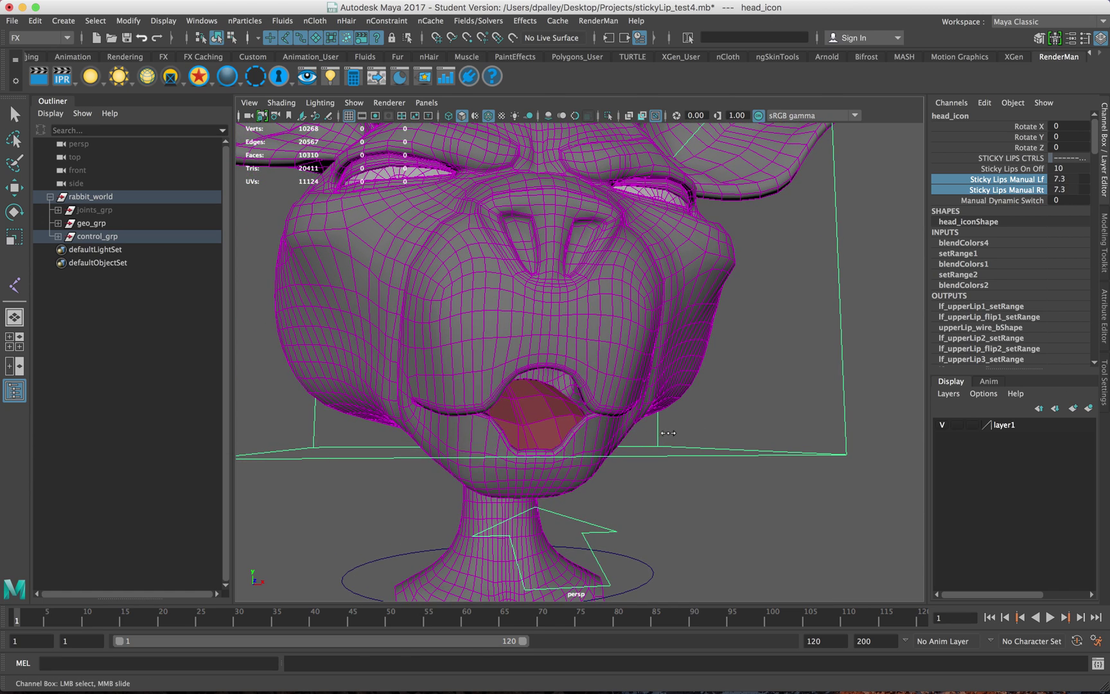
{"action": "key", "text": "ctrl+z"}
Step: Test the one-sided lip seal by raising Sticky Lips Manual Lf to 10, and return it to 0
{"action": "left_click", "coordinate": [993, 179]}
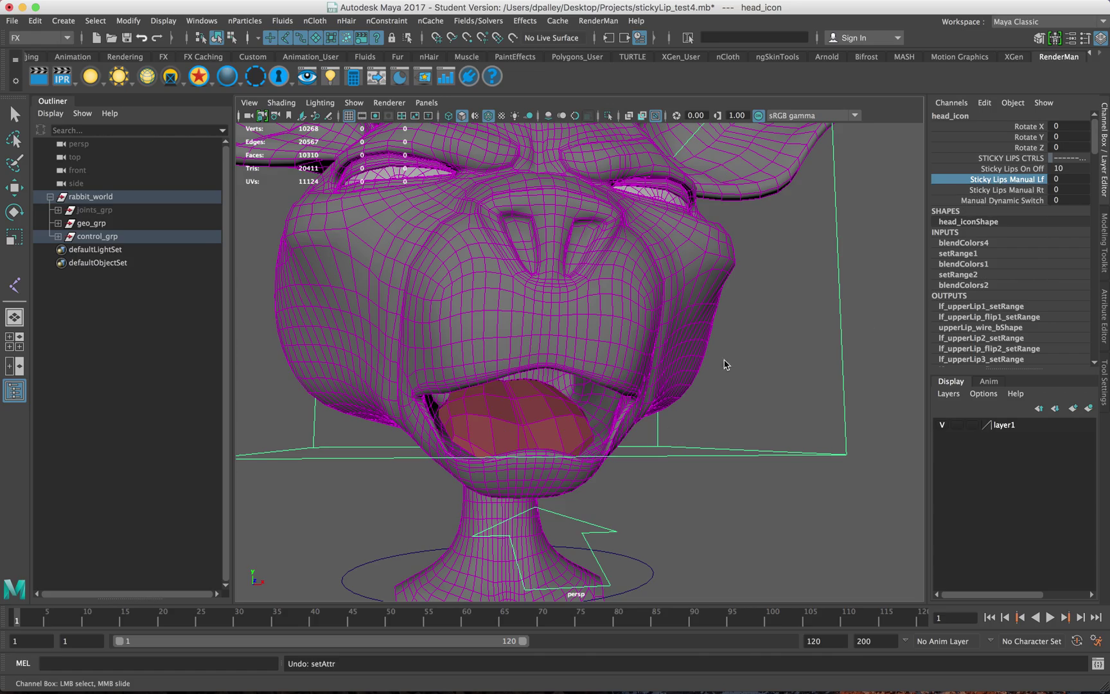
{"action": "middle_click_drag", "start_coordinate": [721, 368], "coordinate": [847, 373]}
{"action": "left_click_drag", "start_coordinate": [713, 383], "coordinate": [533, 402], "text": "alt"}
{"action": "right_click_drag", "start_coordinate": [709, 389], "coordinate": [704, 424], "text": "alt"}
{"action": "left_click_drag", "start_coordinate": [546, 421], "coordinate": [633, 414], "text": "alt"}
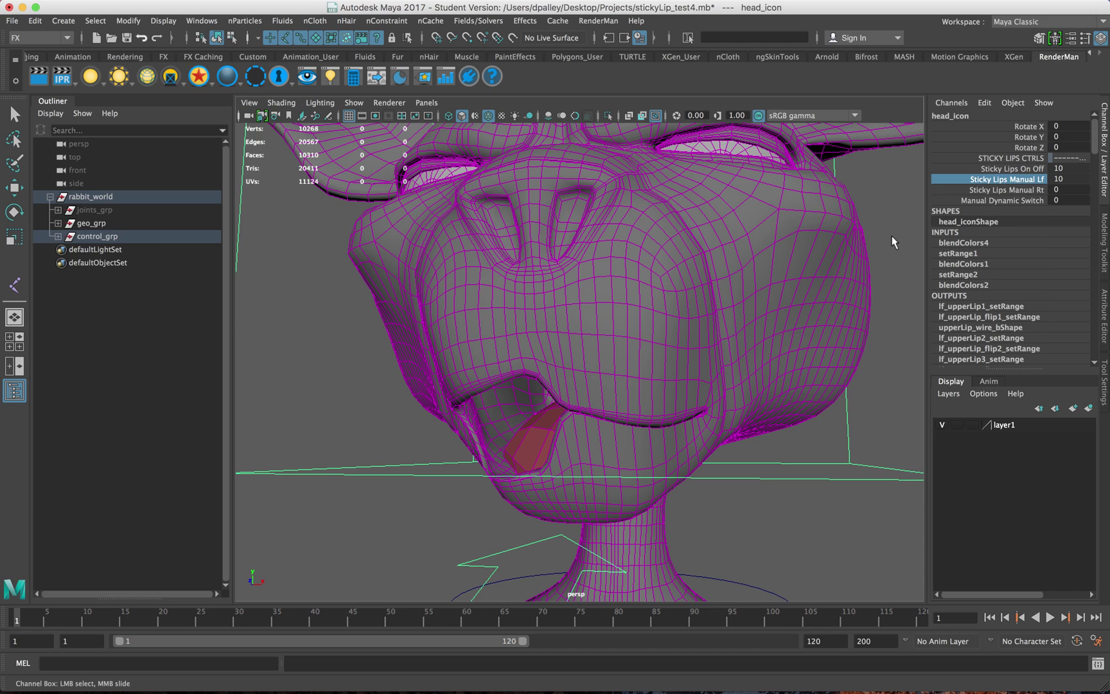
{"action": "middle_click_drag", "start_coordinate": [892, 242], "coordinate": [779, 239]}
Step: Set Sticky Lips Manual Lf and Rt to 10 and Sticky Lips On Off to 0
{"action": "left_click", "coordinate": [1008, 190], "text": "ctrl"}
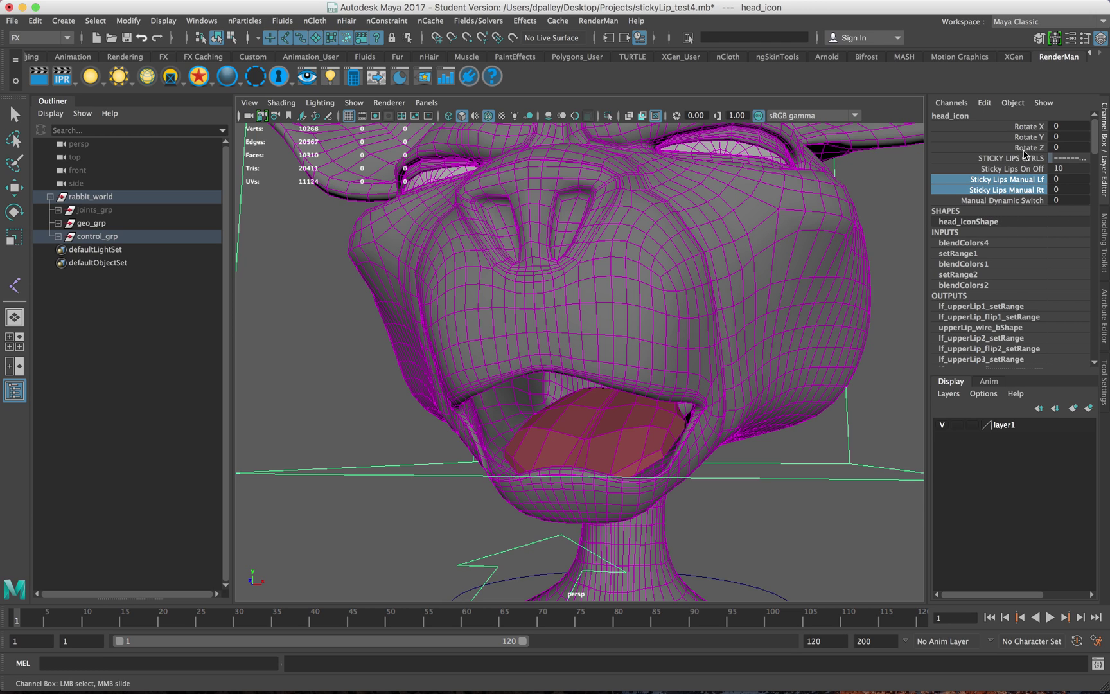
{"action": "middle_click_drag", "start_coordinate": [866, 230], "coordinate": [944, 235]}
{"action": "left_click", "coordinate": [1022, 168]}
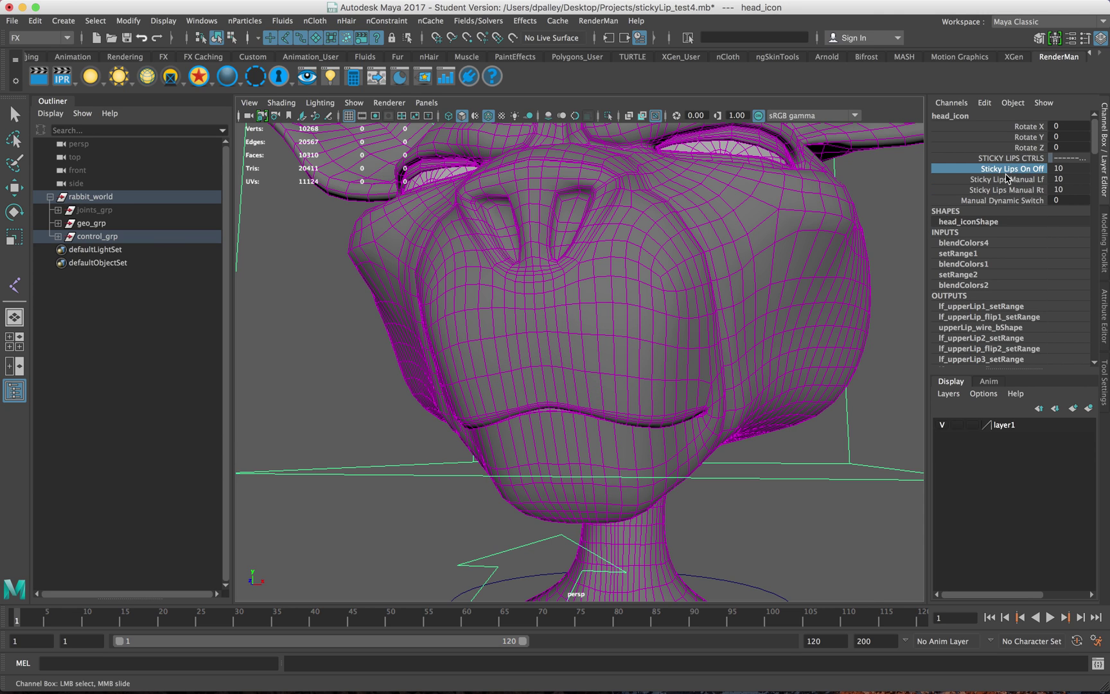
{"action": "middle_click_drag", "start_coordinate": [790, 244], "coordinate": [674, 245]}
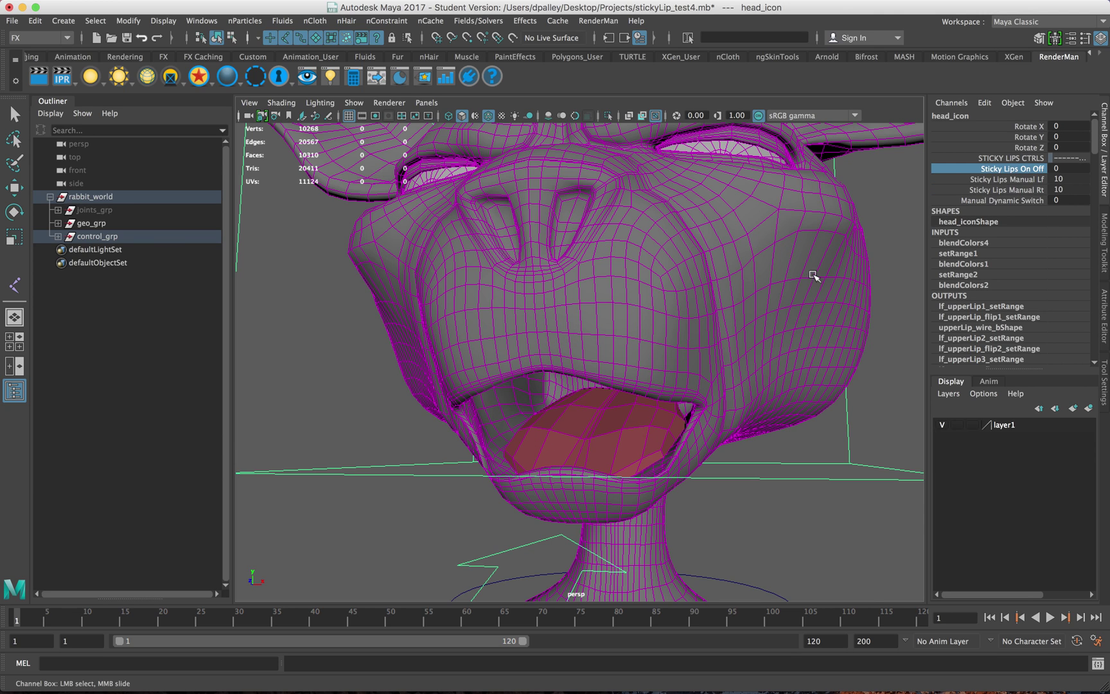
Step: Set both Sticky Lips Manual Lf and Sticky Lips Manual Rt back to 0
{"action": "middle_click_drag", "start_coordinate": [815, 276], "coordinate": [813, 287], "text": "alt"}
{"action": "right_click_drag", "start_coordinate": [813, 287], "coordinate": [758, 260], "text": "alt"}
{"action": "middle_click_drag", "start_coordinate": [765, 322], "coordinate": [766, 280], "text": "alt"}
{"action": "right_click_drag", "start_coordinate": [766, 280], "coordinate": [811, 299], "text": "alt"}
{"action": "left_click_drag", "start_coordinate": [1022, 180], "coordinate": [1021, 189]}
{"action": "middle_click_drag", "start_coordinate": [795, 307], "coordinate": [555, 307]}
{"action": "left_click_drag", "start_coordinate": [753, 322], "coordinate": [668, 327], "text": "alt"}
{"action": "right_click_drag", "start_coordinate": [668, 327], "coordinate": [540, 321], "text": "alt"}
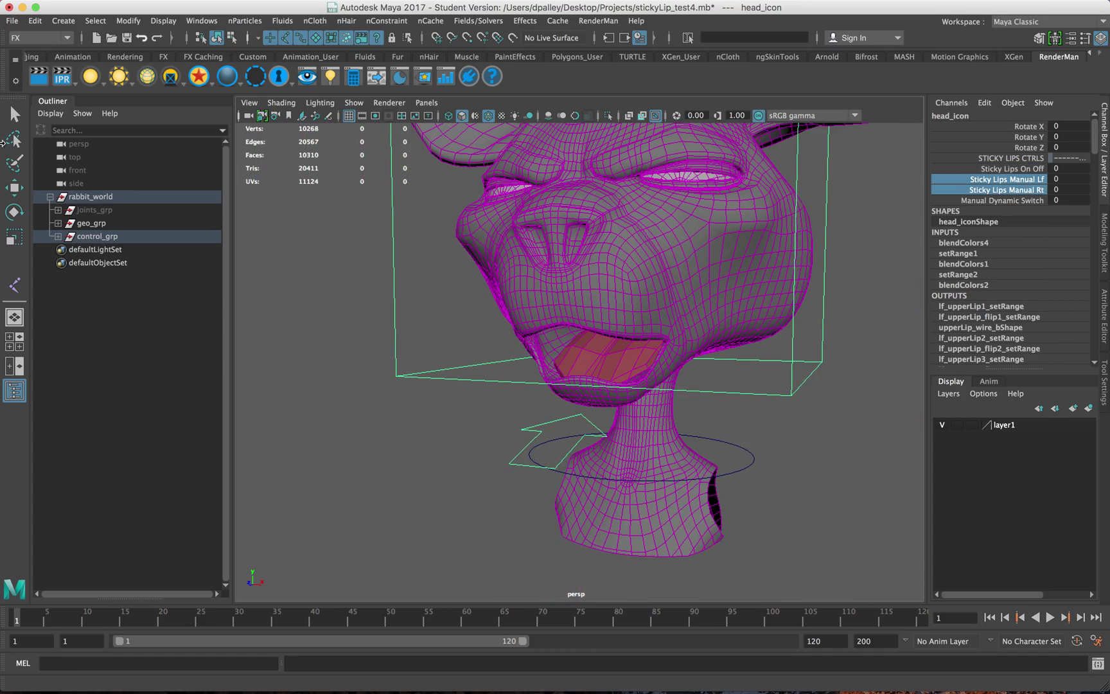
Step: Unhide the bShape_pad group inside geo_grp, bring its duplicate head into view and clear the selection
{"action": "left_click", "coordinate": [58, 223]}
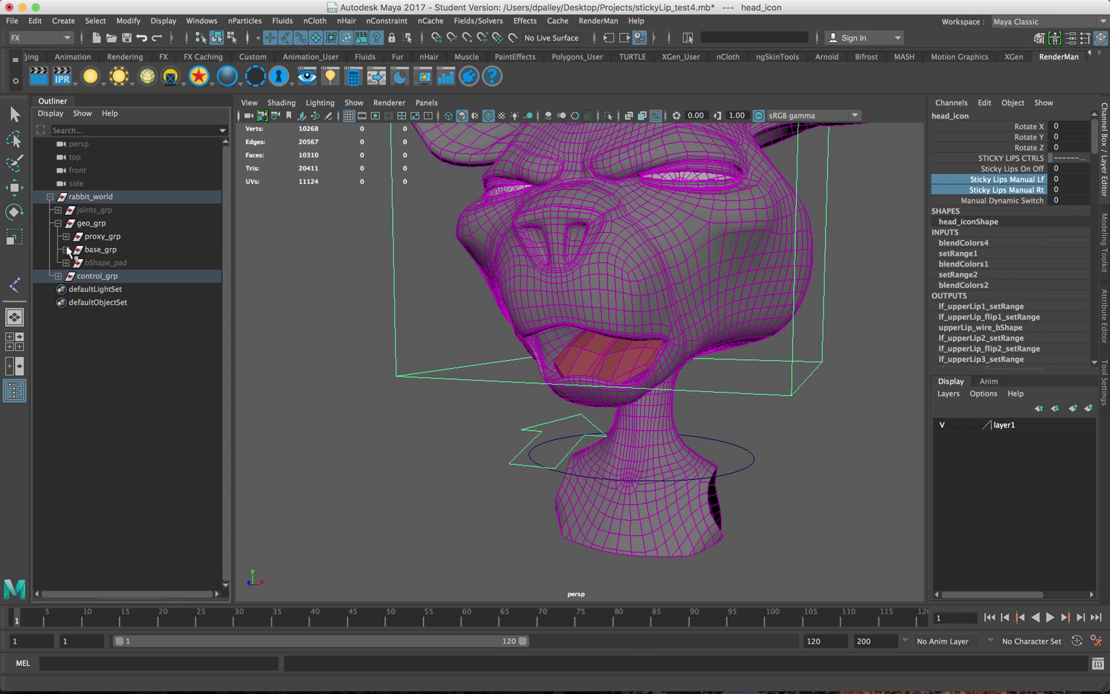
{"action": "left_click", "coordinate": [105, 263]}
{"action": "key", "text": "e"}
{"action": "left_click_drag", "start_coordinate": [662, 341], "coordinate": [531, 395], "text": "alt"}
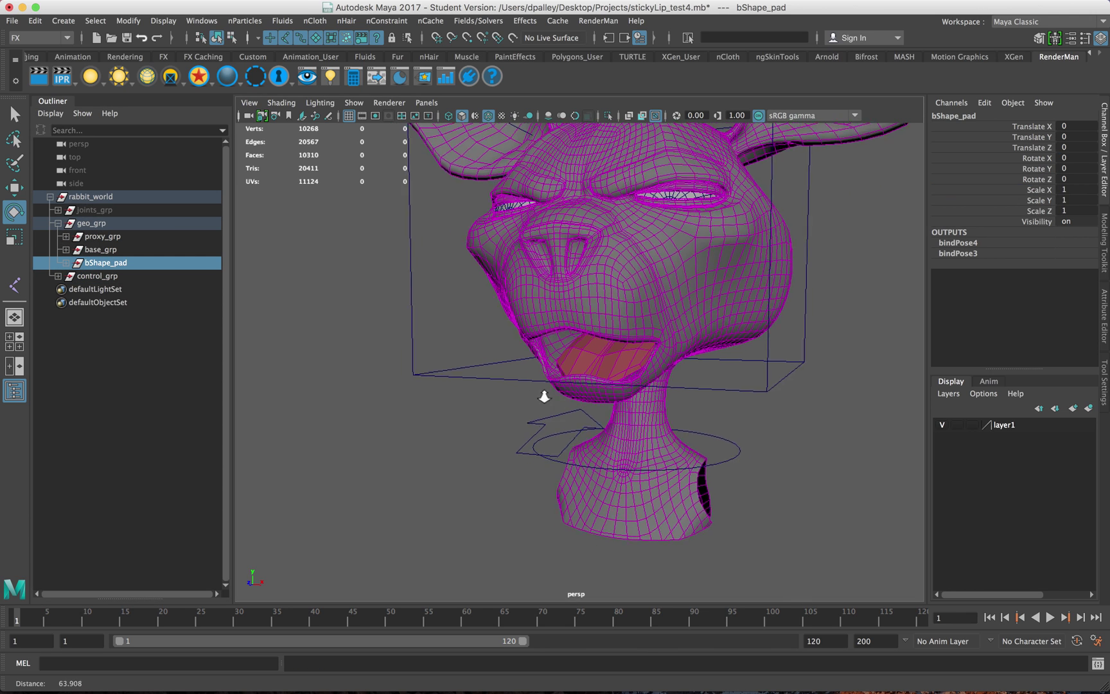
{"action": "right_click_drag", "start_coordinate": [531, 395], "coordinate": [510, 395], "text": "alt"}
{"action": "left_click_drag", "start_coordinate": [511, 395], "coordinate": [612, 389], "text": "alt"}
{"action": "right_click_drag", "start_coordinate": [612, 389], "coordinate": [334, 348], "text": "alt"}
{"action": "middle_click_drag", "start_coordinate": [668, 375], "coordinate": [419, 370], "text": "alt"}
{"action": "left_click_drag", "start_coordinate": [510, 375], "coordinate": [503, 377], "text": "alt"}
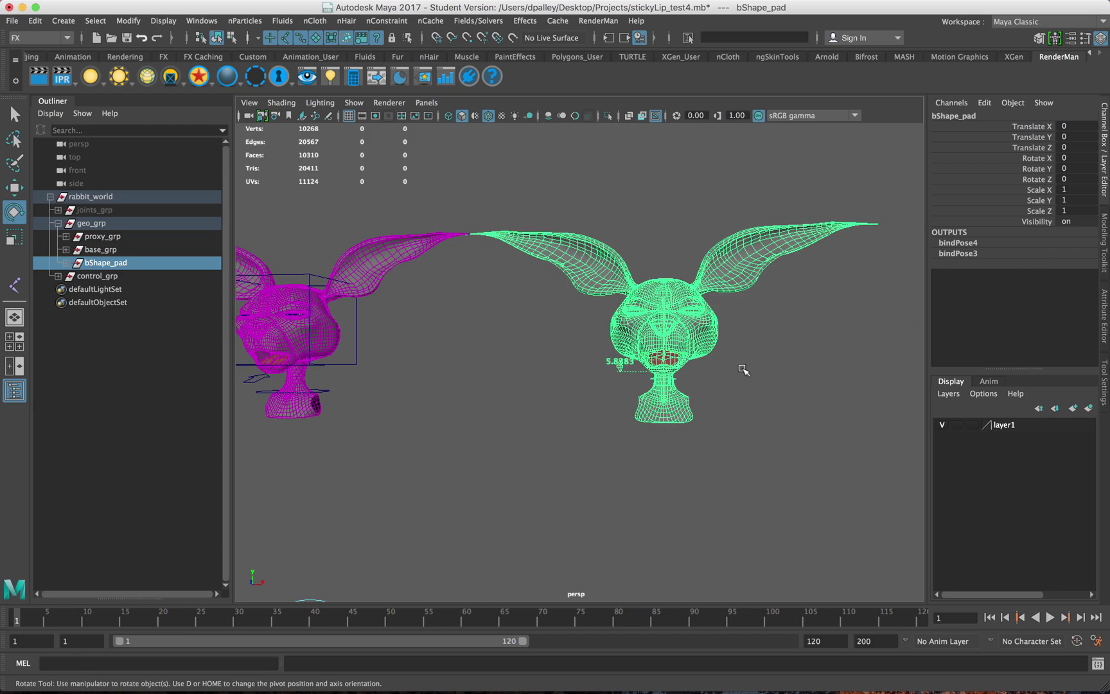
{"action": "left_click", "coordinate": [742, 368]}
Step: Examine the stickyLips_bShape_geo head beside the main rig from several angles and select the main rig's jaw control
{"action": "left_click_drag", "start_coordinate": [718, 383], "coordinate": [676, 391], "text": "alt"}
{"action": "right_click_drag", "start_coordinate": [676, 391], "coordinate": [760, 391], "text": "alt"}
{"action": "left_click_drag", "start_coordinate": [761, 391], "coordinate": [726, 391], "text": "alt"}
{"action": "right_click_drag", "start_coordinate": [726, 391], "coordinate": [847, 396], "text": "alt"}
{"action": "left_click_drag", "start_coordinate": [774, 386], "coordinate": [738, 379], "text": "alt"}
{"action": "right_click_drag", "start_coordinate": [739, 379], "coordinate": [784, 389], "text": "alt"}
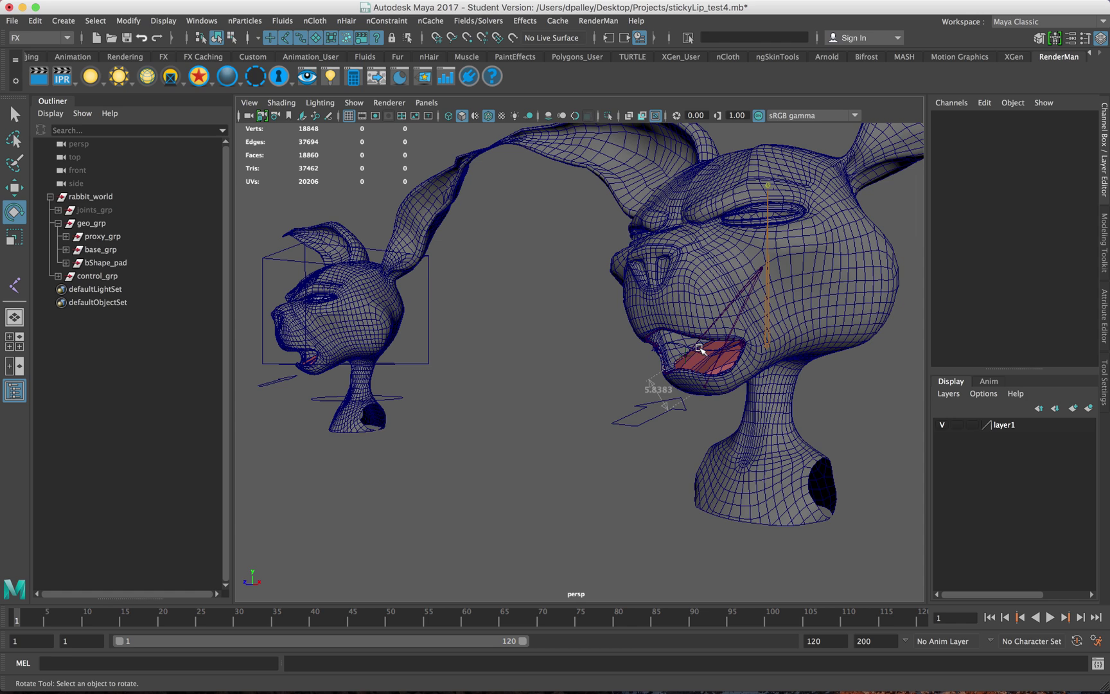
{"action": "left_click_drag", "start_coordinate": [645, 357], "coordinate": [632, 360], "text": "alt"}
{"action": "right_click_drag", "start_coordinate": [583, 361], "coordinate": [591, 363], "text": "alt"}
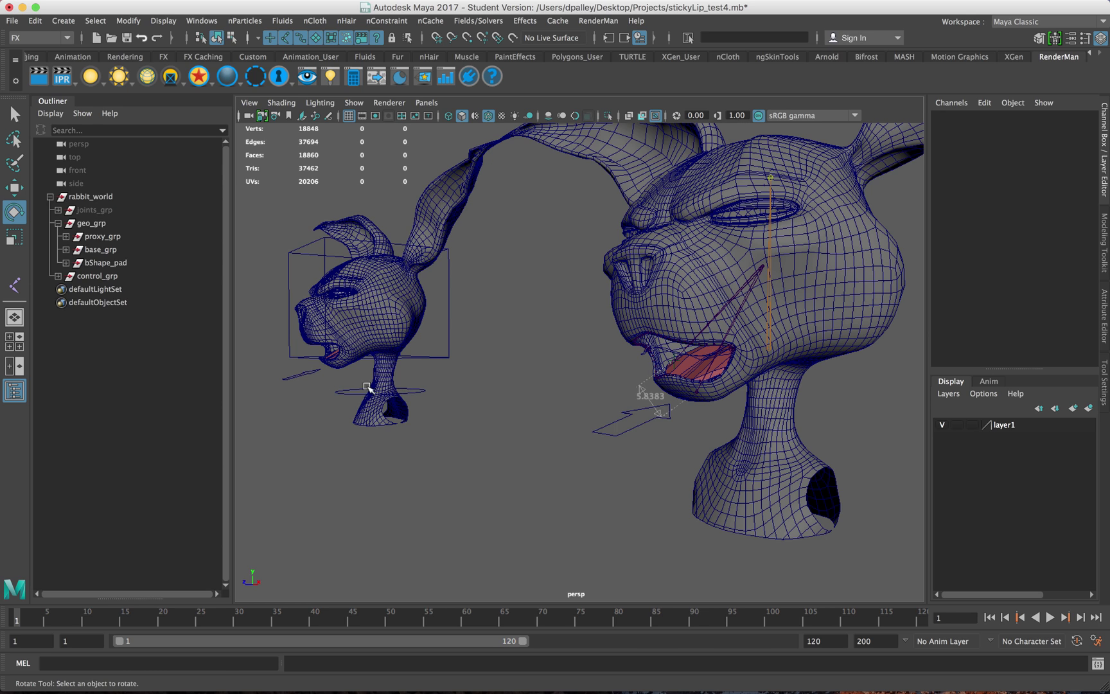
{"action": "left_click_drag", "start_coordinate": [366, 388], "coordinate": [829, 273], "text": "alt"}
{"action": "left_click", "coordinate": [830, 275]}
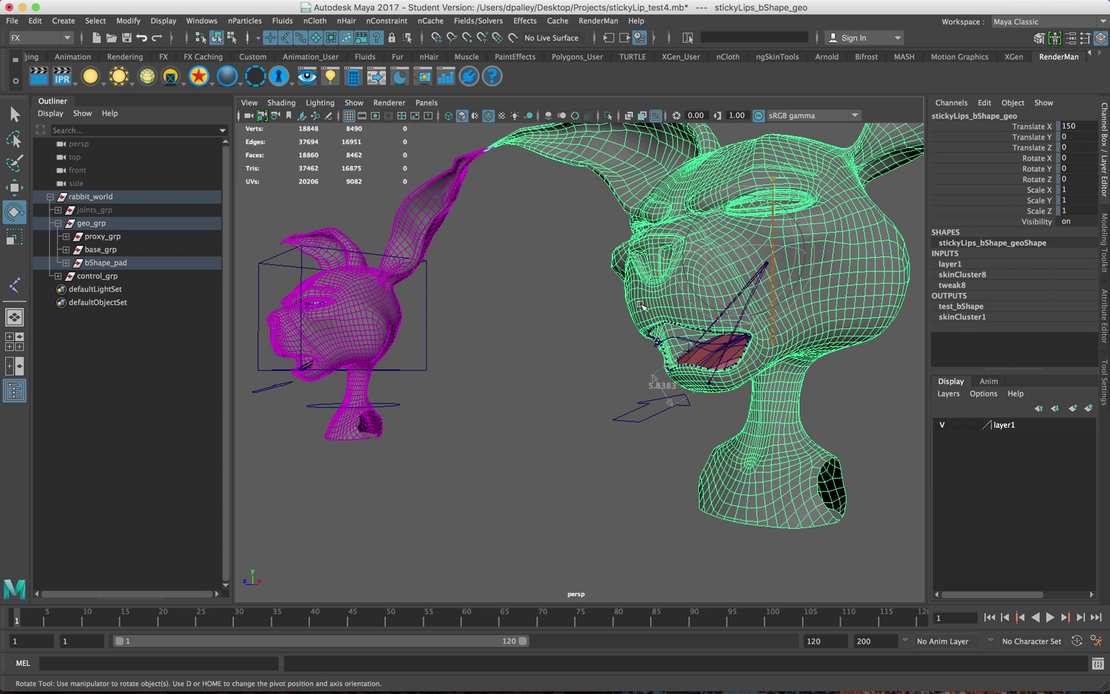
{"action": "left_click", "coordinate": [275, 387]}
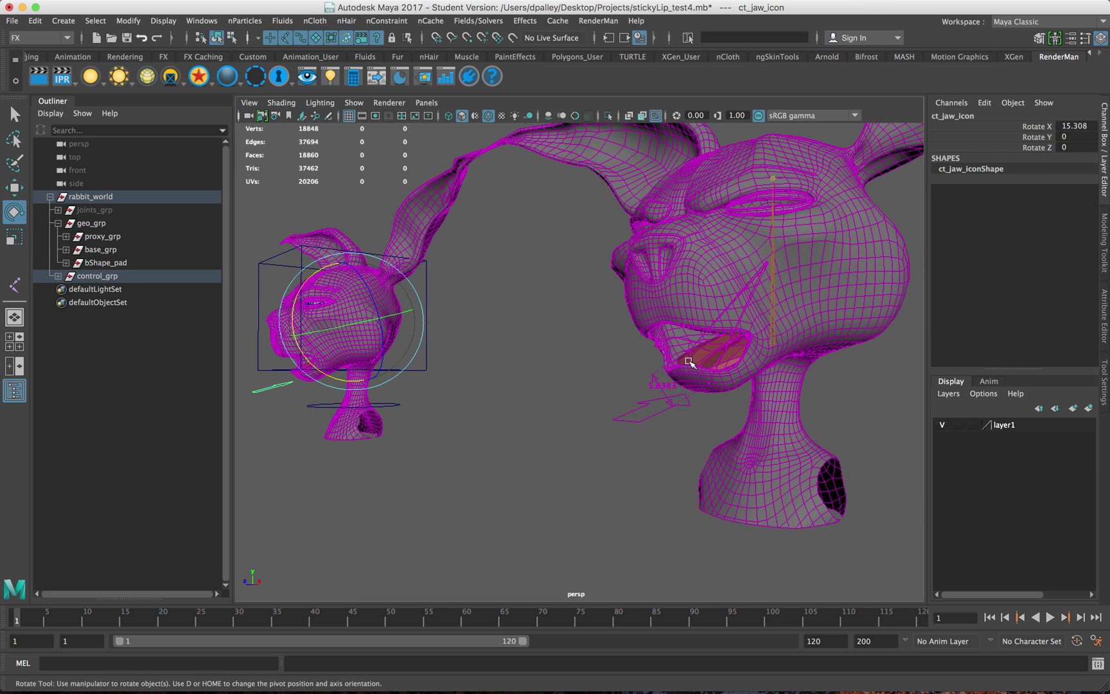
Step: Expand the bShape_pad group and inspect the upper and lower lip bound curves and wire curves by selecting each pair
{"action": "middle_click_drag", "start_coordinate": [755, 414], "coordinate": [552, 403], "text": "alt"}
{"action": "scroll", "coordinate": [553, 403], "scroll_direction": "up", "scroll_amount": 1}
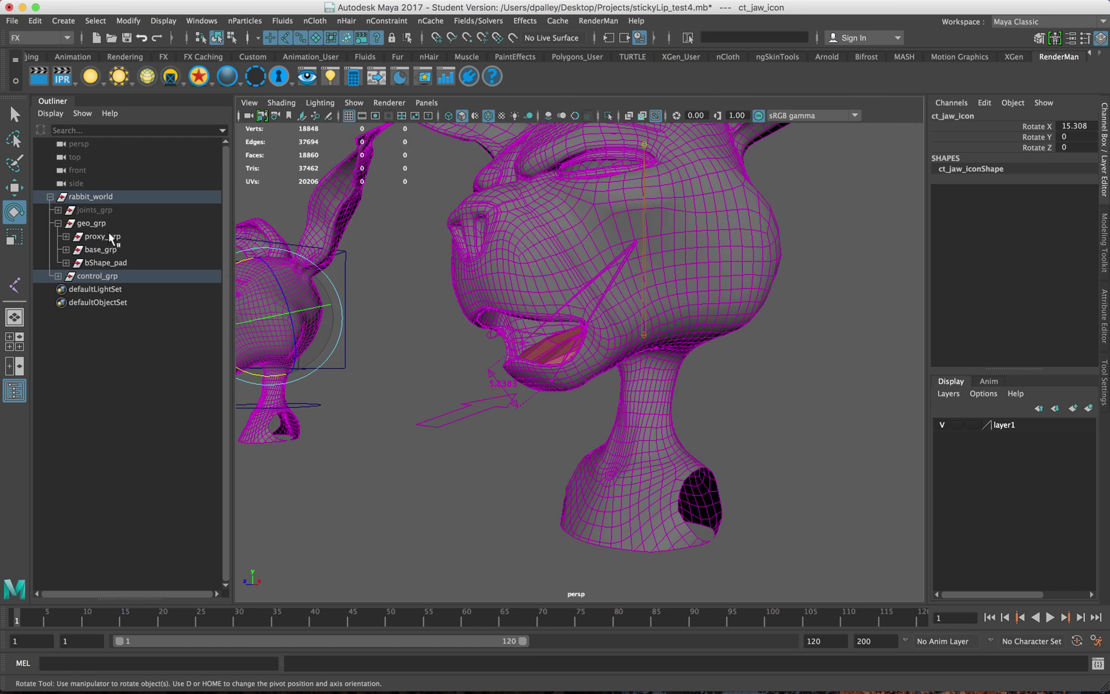
{"action": "left_click", "coordinate": [65, 262]}
{"action": "scroll", "coordinate": [163, 340], "scroll_direction": "down", "scroll_amount": 2}
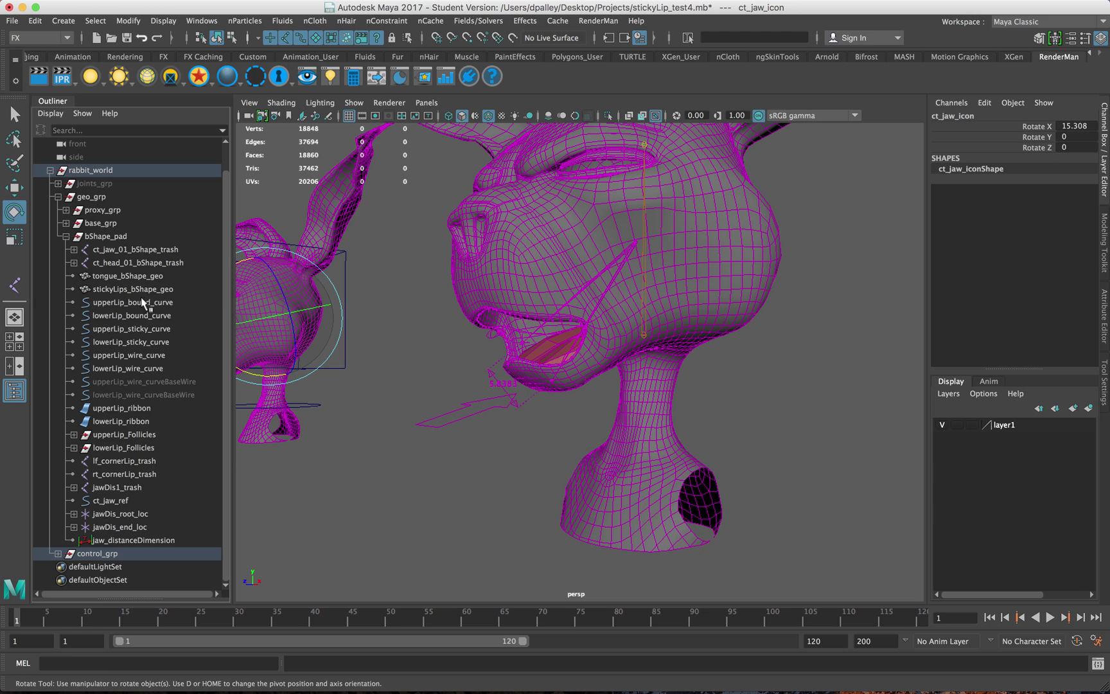
{"action": "left_click_drag", "start_coordinate": [142, 301], "coordinate": [140, 315]}
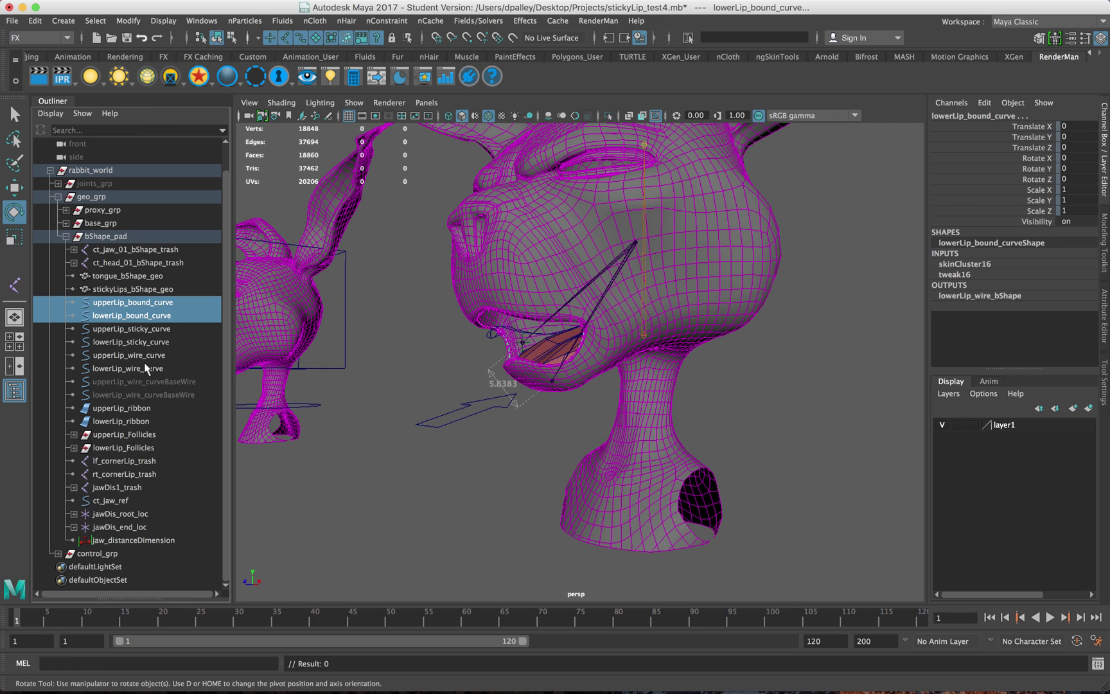
{"action": "left_click_drag", "start_coordinate": [148, 358], "coordinate": [132, 366]}
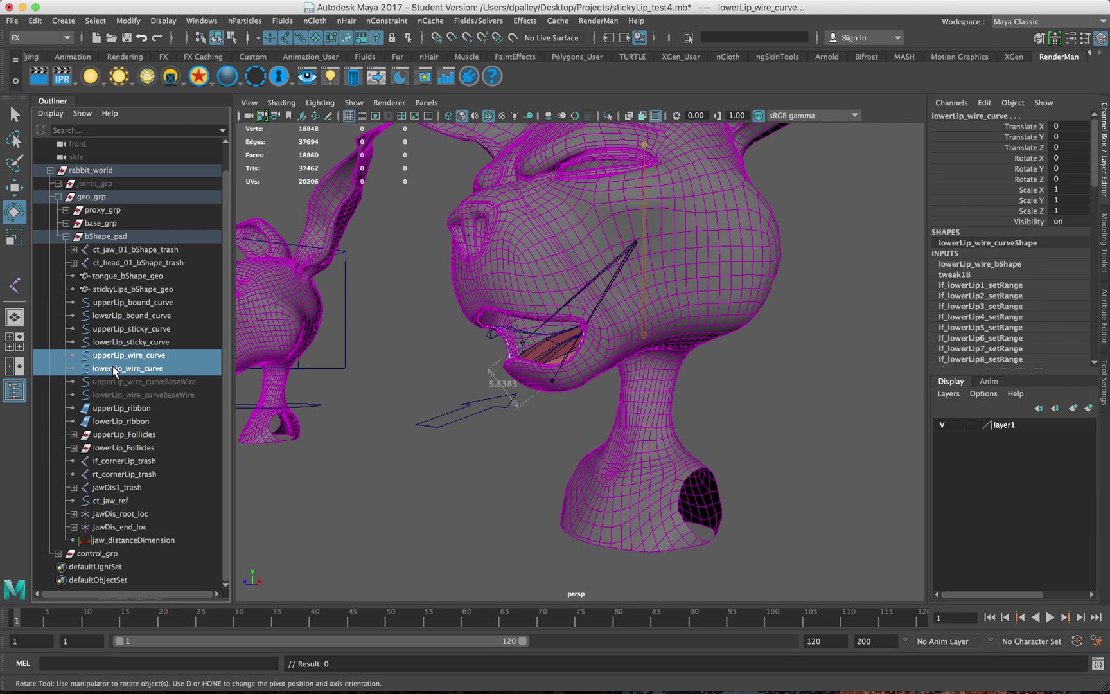
{"action": "middle_click_drag", "start_coordinate": [307, 374], "coordinate": [367, 371], "text": "alt"}
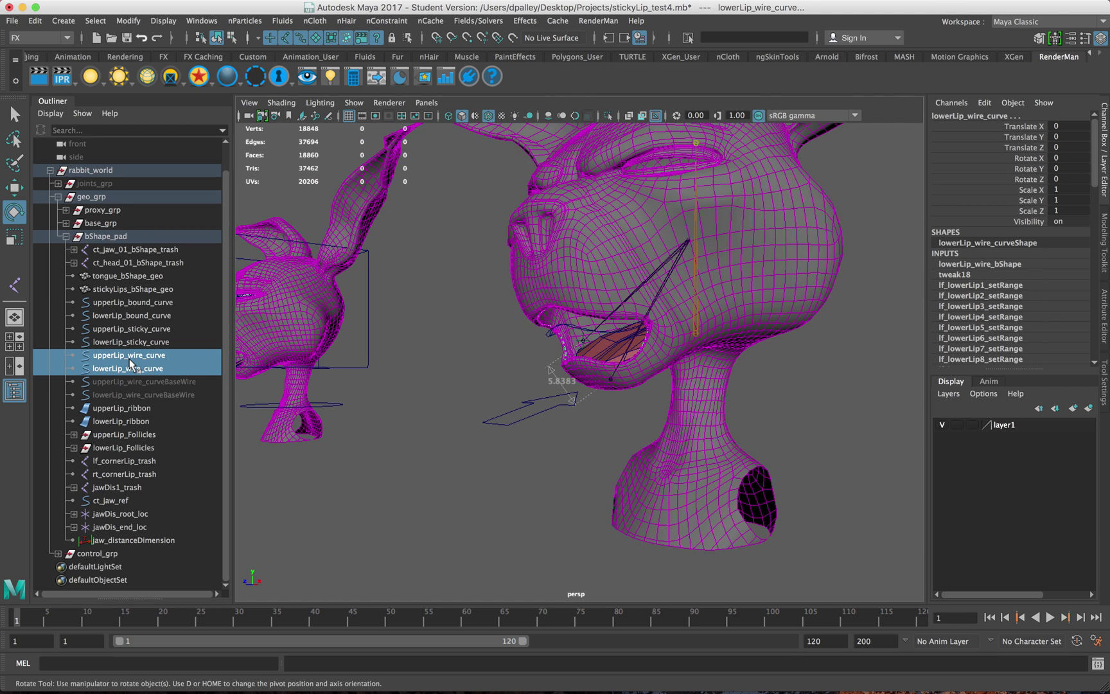
Step: Select upperLip_bound_curve and lowerLip_bound_curve and examine how they follow the open lips up close
{"action": "left_click_drag", "start_coordinate": [130, 343], "coordinate": [163, 316]}
{"action": "left_click", "coordinate": [134, 309]}
{"action": "left_click_drag", "start_coordinate": [359, 340], "coordinate": [495, 347], "text": "alt"}
{"action": "right_click_drag", "start_coordinate": [495, 347], "coordinate": [732, 334], "text": "alt"}
{"action": "middle_click_drag", "start_coordinate": [733, 334], "coordinate": [664, 397], "text": "alt"}
{"action": "right_click_drag", "start_coordinate": [664, 396], "coordinate": [622, 393], "text": "alt"}
{"action": "left_click_drag", "start_coordinate": [353, 298], "coordinate": [434, 397], "text": "alt"}
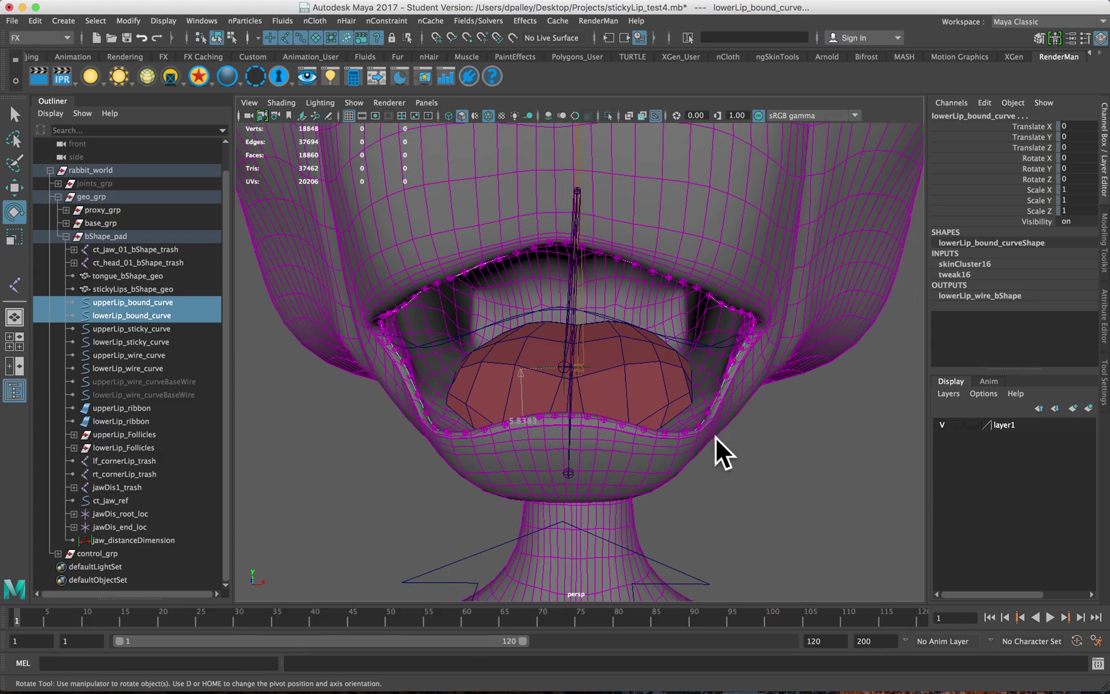
{"action": "left_click_drag", "start_coordinate": [718, 454], "coordinate": [568, 271], "text": "alt"}
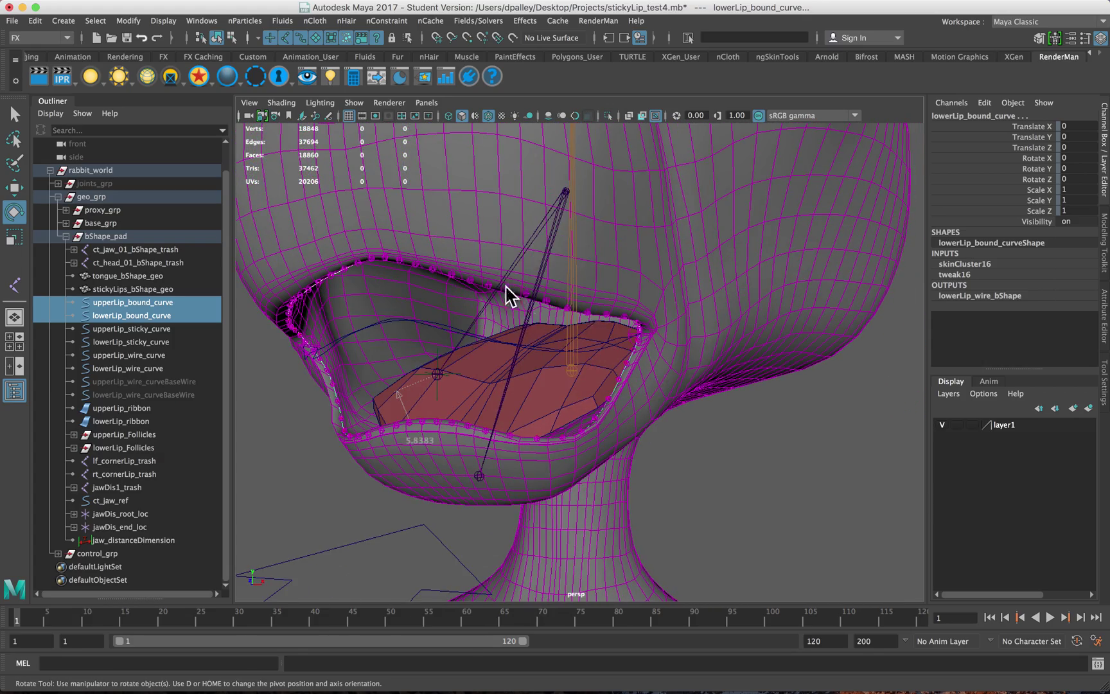
{"action": "left_click_drag", "start_coordinate": [502, 290], "coordinate": [568, 298], "text": "alt"}
Step: Select upperLip_sticky_curve and lowerLip_sticky_curve and examine their path across the open mouth from several angles
{"action": "left_click", "coordinate": [180, 328]}
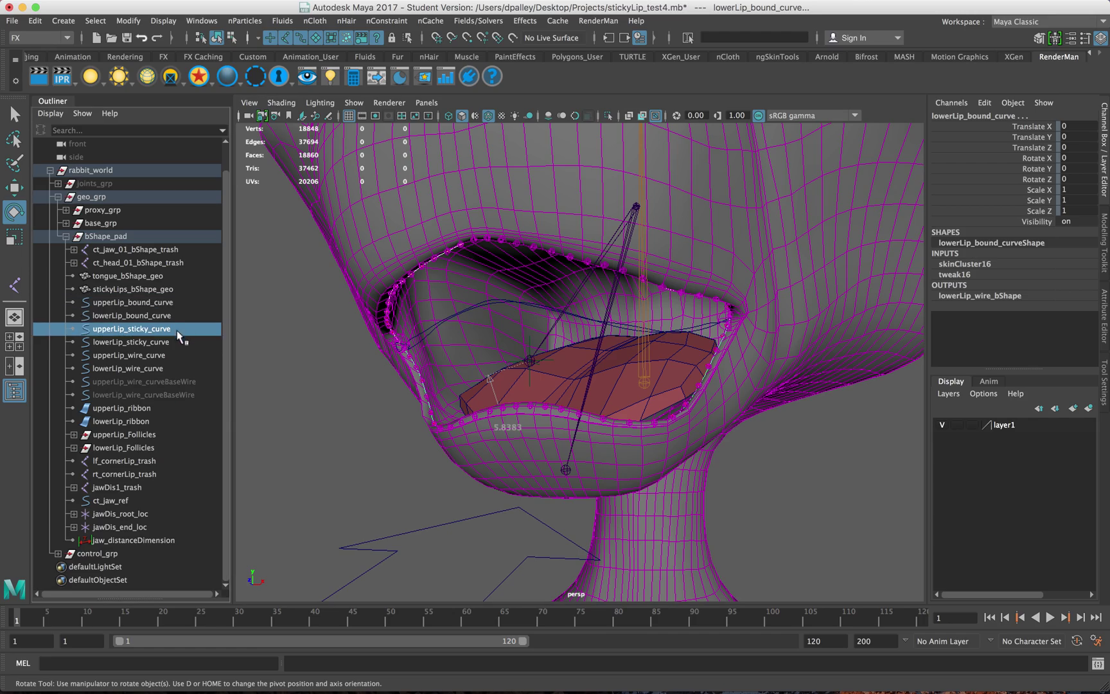
{"action": "left_click", "coordinate": [180, 342], "text": "shift"}
{"action": "left_click_drag", "start_coordinate": [449, 321], "coordinate": [532, 349], "text": "alt"}
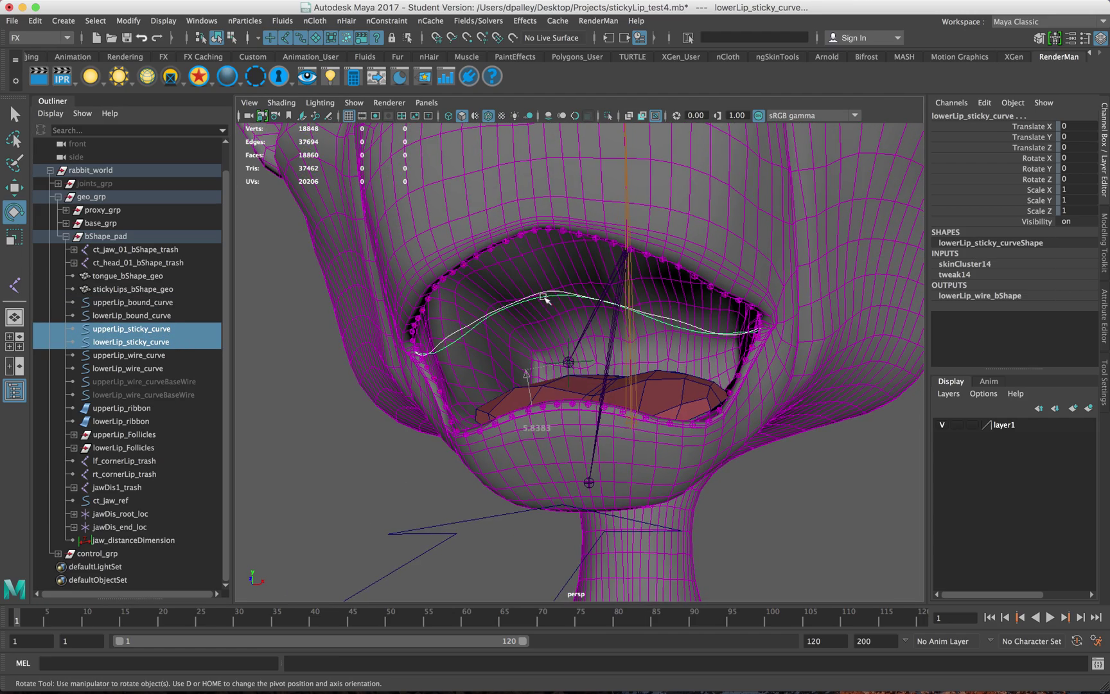
{"action": "left_click_drag", "start_coordinate": [753, 327], "coordinate": [616, 289], "text": "alt"}
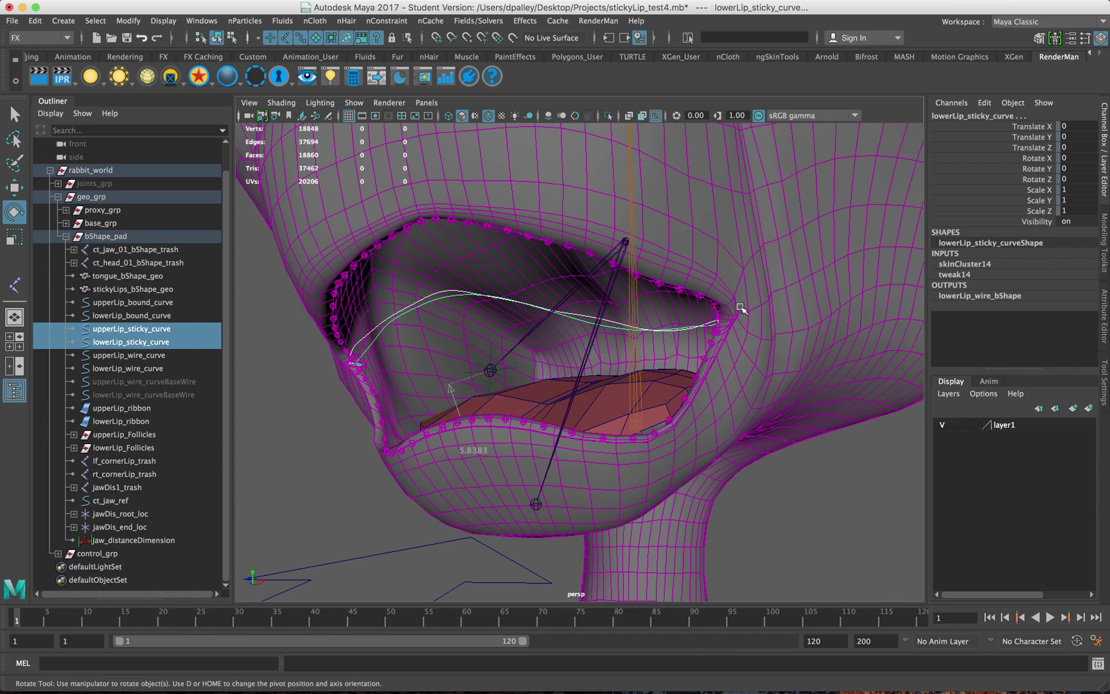
{"action": "left_click_drag", "start_coordinate": [718, 316], "coordinate": [754, 322], "text": "alt"}
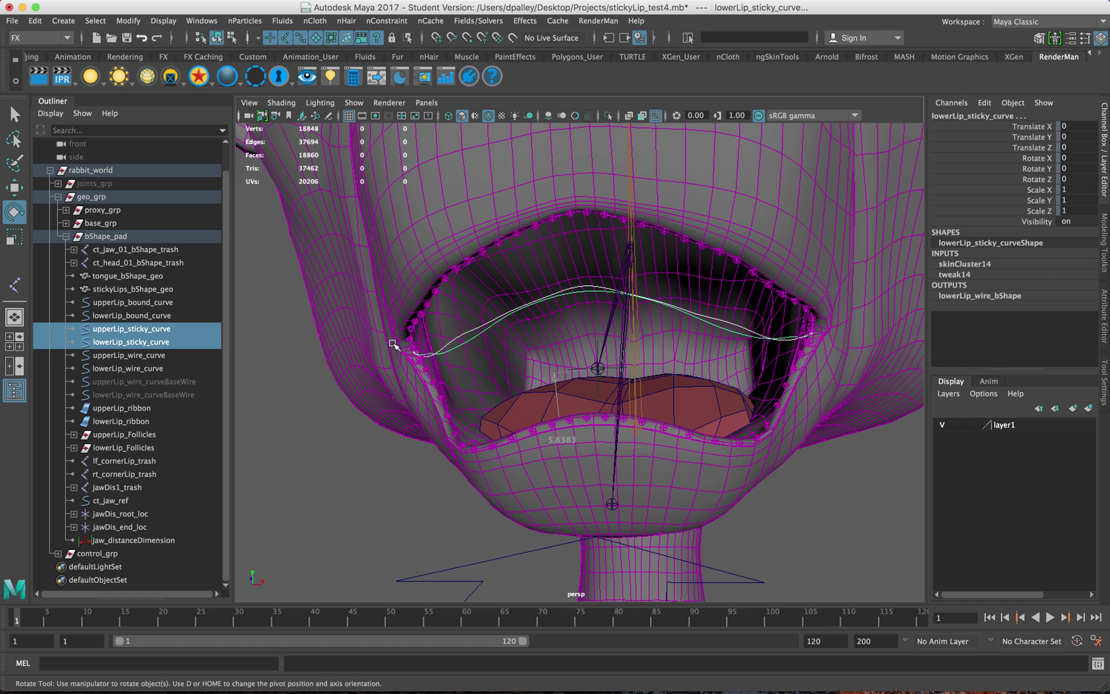
{"action": "left_click_drag", "start_coordinate": [511, 338], "coordinate": [417, 294], "text": "alt"}
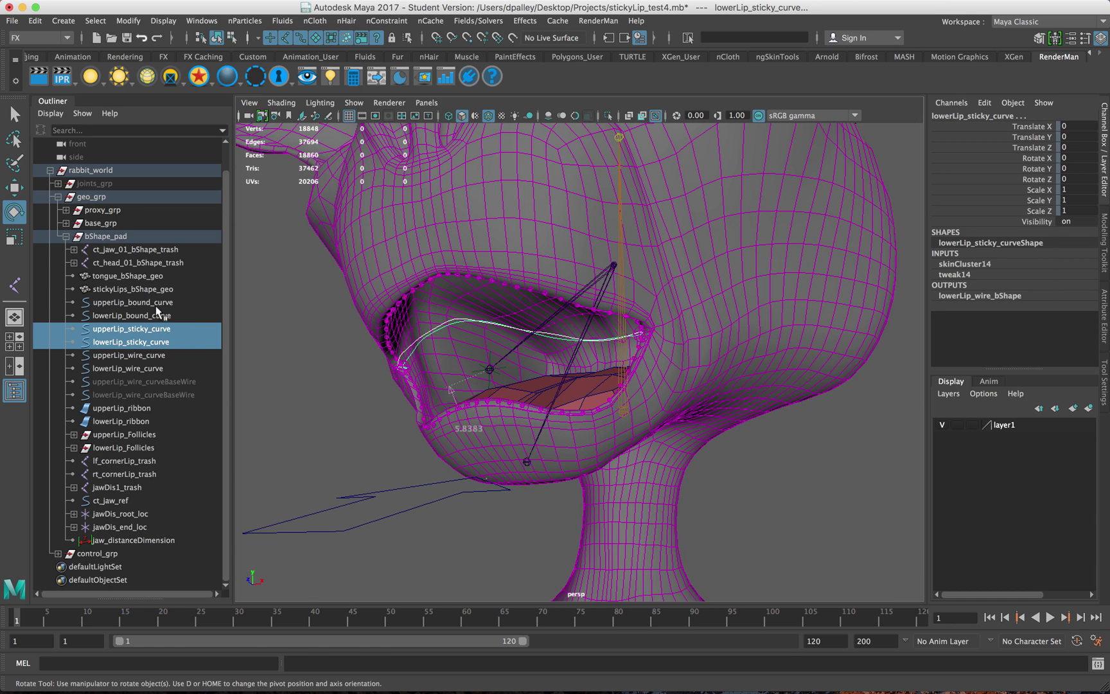
Step: Select upperLip_wire_curve and lowerLip_wire_curve and inspect them along the edges of the open lips
{"action": "left_click", "coordinate": [154, 355]}
{"action": "left_click", "coordinate": [154, 367], "text": "shift"}
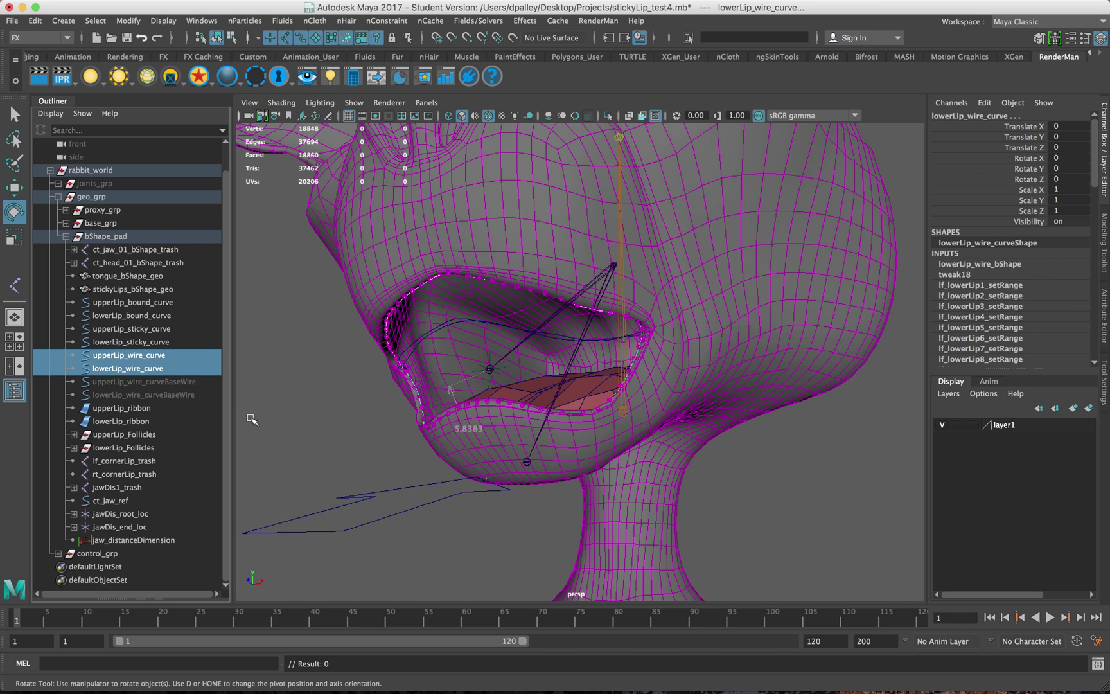
{"action": "middle_click_drag", "start_coordinate": [298, 375], "coordinate": [332, 354], "text": "alt"}
Step: Select upperLip_ribbon and lowerLip_ribbon and examine how they follow the open mouth, up close and from several angles
{"action": "left_click", "coordinate": [137, 409]}
{"action": "left_click", "coordinate": [139, 420], "text": "shift"}
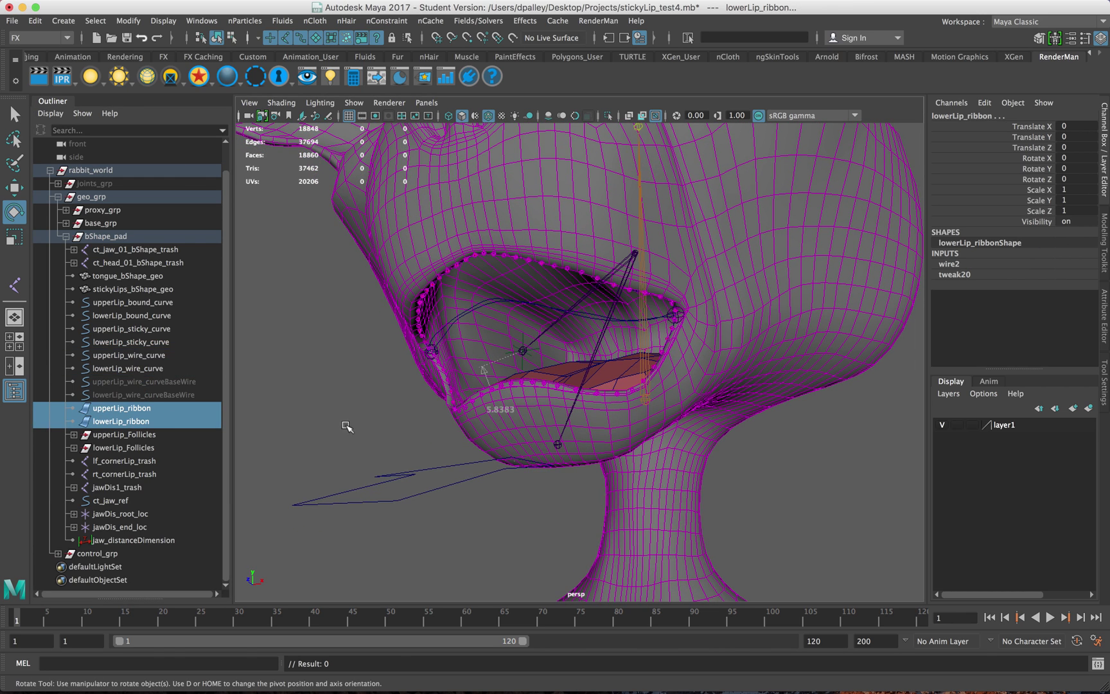
{"action": "left_click_drag", "start_coordinate": [283, 431], "coordinate": [355, 402], "text": "alt"}
{"action": "right_click_drag", "start_coordinate": [355, 401], "coordinate": [587, 416], "text": "alt"}
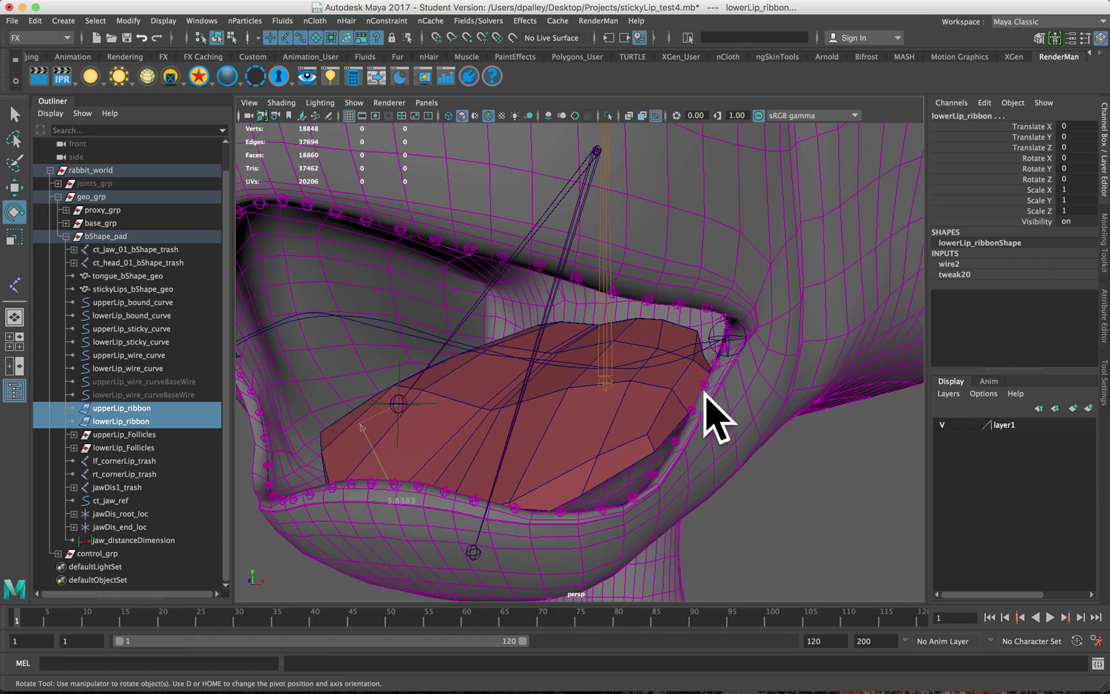
{"action": "left_click_drag", "start_coordinate": [703, 401], "coordinate": [486, 204], "text": "alt"}
{"action": "right_click_drag", "start_coordinate": [592, 315], "coordinate": [511, 322], "text": "alt"}
{"action": "left_click_drag", "start_coordinate": [511, 322], "coordinate": [526, 304], "text": "alt"}
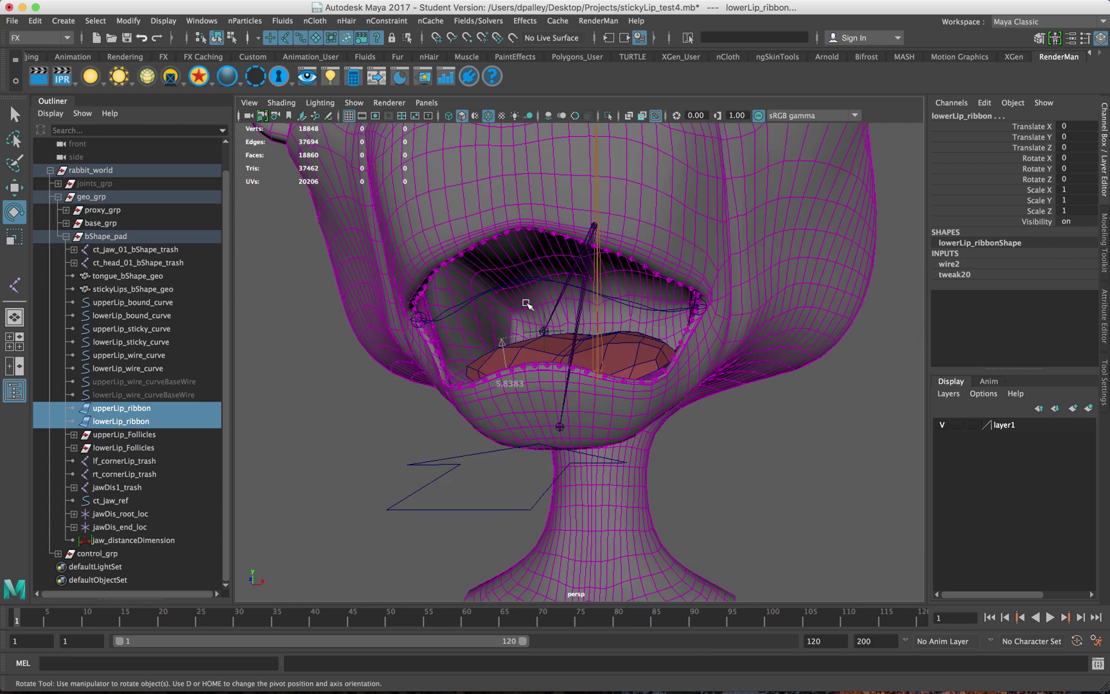
Step: Delete the lf_cornerLip_trash and rt_cornerLip_trash joints from the bShape_pad group
{"action": "middle_click_drag", "start_coordinate": [526, 305], "coordinate": [494, 329], "text": "alt"}
{"action": "left_click_drag", "start_coordinate": [137, 542], "coordinate": [135, 463]}
{"action": "key", "text": "Delete"}
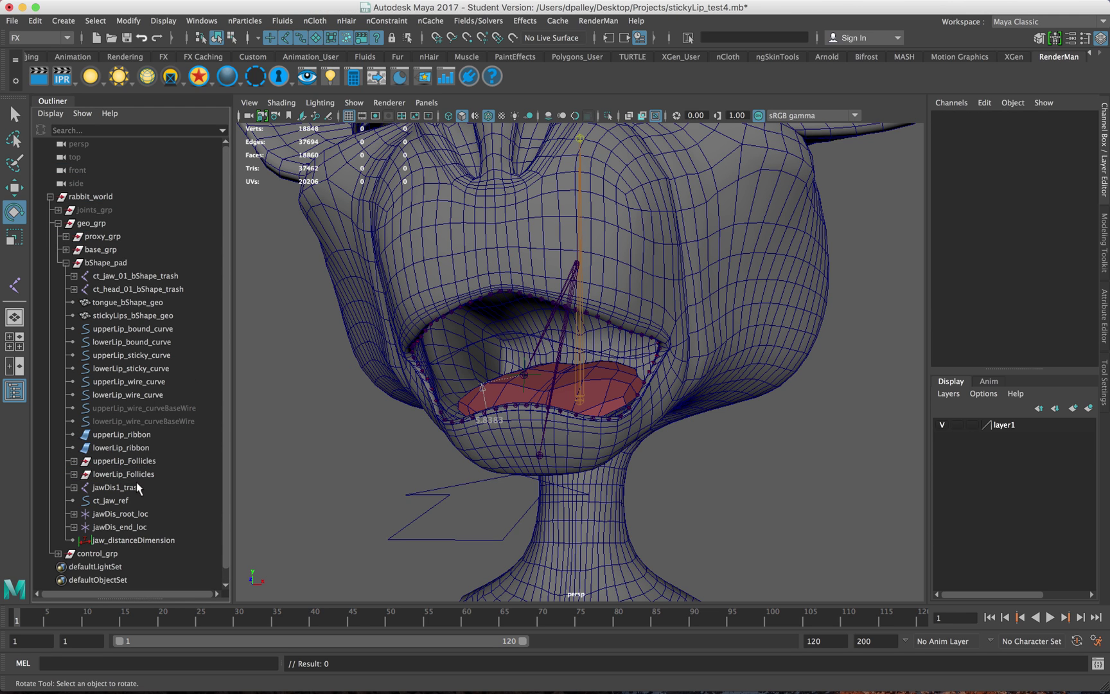
Step: Select the items from jawDis1_trash through jaw_distanceDimension and examine the jaw distance setup and its locators
{"action": "left_click_drag", "start_coordinate": [115, 487], "coordinate": [131, 537]}
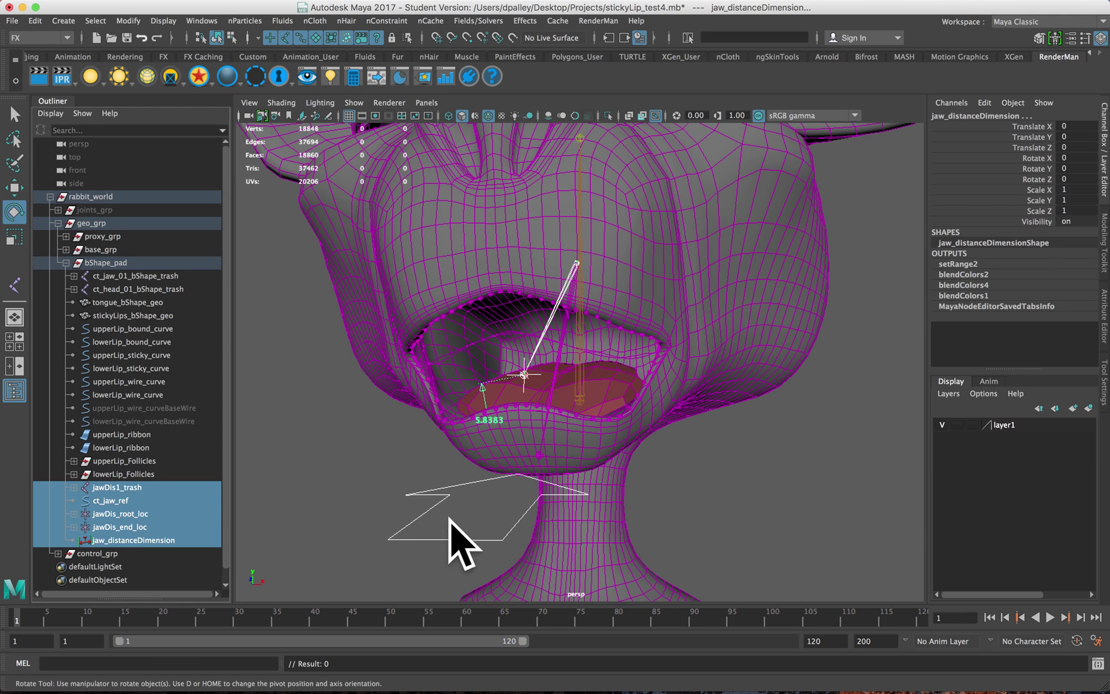
{"action": "left_click_drag", "start_coordinate": [467, 482], "coordinate": [442, 479], "text": "alt"}
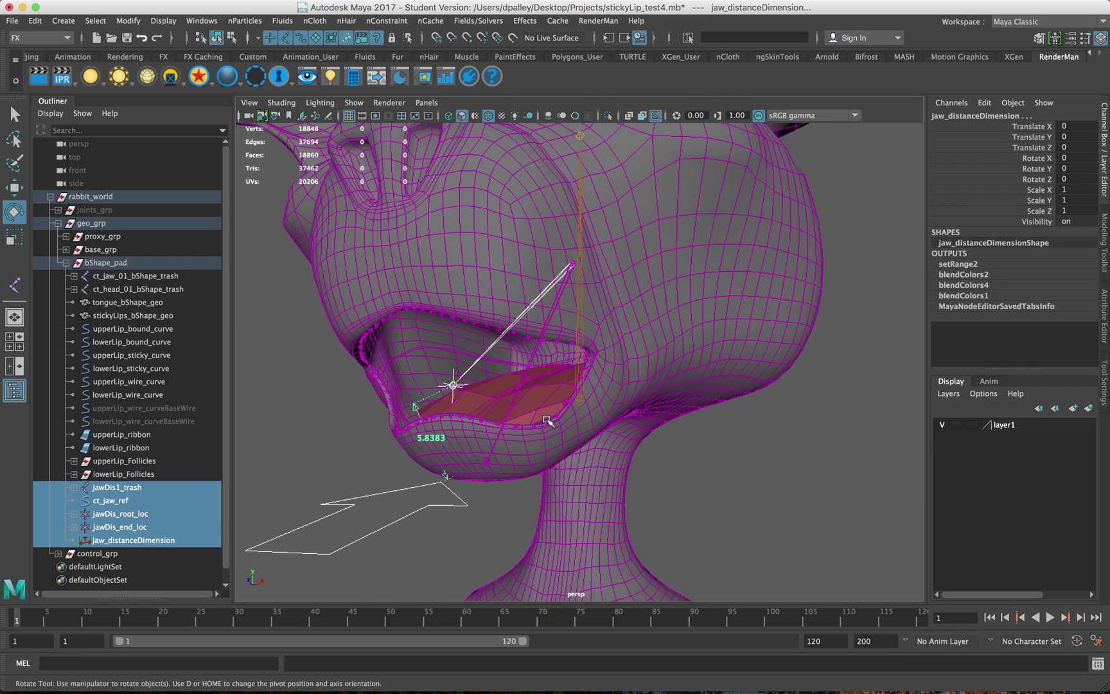
{"action": "left_click_drag", "start_coordinate": [515, 414], "coordinate": [535, 416], "text": "alt"}
{"action": "right_click_drag", "start_coordinate": [535, 416], "coordinate": [535, 411], "text": "alt"}
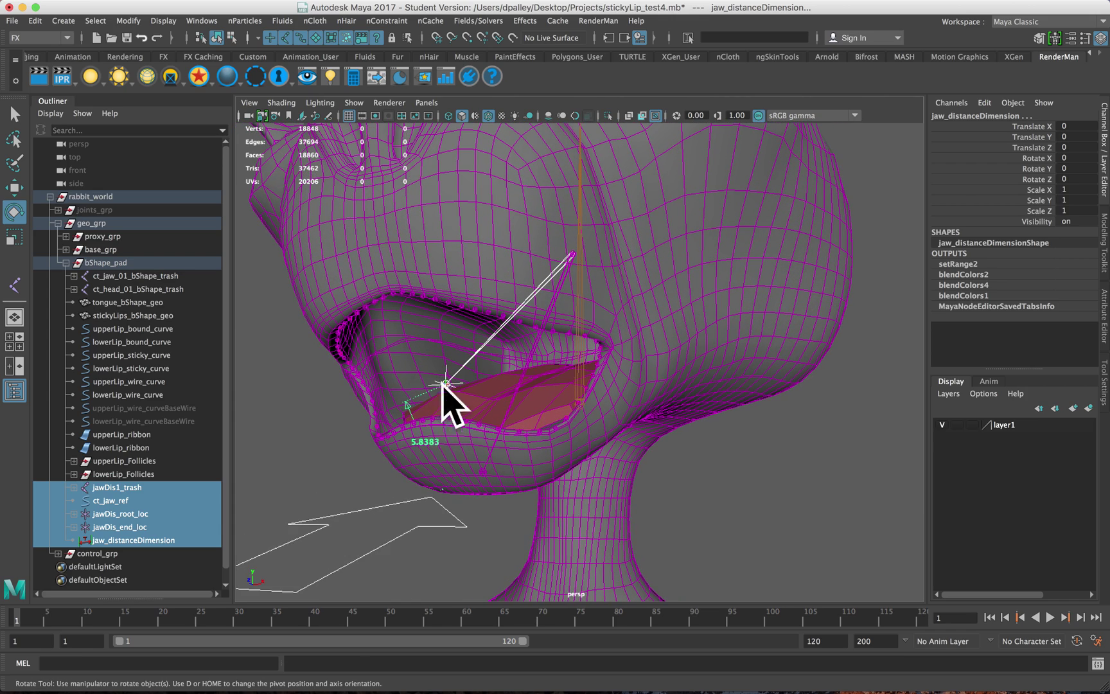
{"action": "mouse_move", "coordinate": [130, 515]}
{"action": "left_mouse_down"}
{"action": "mouse_move", "coordinate": [133, 531]}
{"action": "mouse_move", "coordinate": [141, 516]}
{"action": "left_mouse_up"}
{"action": "right_click_drag", "start_coordinate": [483, 514], "coordinate": [433, 478], "text": "alt"}
{"action": "middle_click_drag", "start_coordinate": [434, 477], "coordinate": [438, 458], "text": "alt"}
Step: Clear the selection and examine the open mouth and its jaw distance setup from several angles
{"action": "left_click", "coordinate": [467, 491]}
{"action": "left_click_drag", "start_coordinate": [467, 492], "coordinate": [540, 508], "text": "alt"}
{"action": "right_click_drag", "start_coordinate": [540, 508], "coordinate": [476, 495], "text": "alt"}
{"action": "middle_click_drag", "start_coordinate": [476, 495], "coordinate": [562, 466], "text": "alt"}
{"action": "right_click_drag", "start_coordinate": [563, 466], "coordinate": [602, 378], "text": "alt"}
{"action": "left_click_drag", "start_coordinate": [798, 285], "coordinate": [704, 360], "text": "alt"}
{"action": "right_click_drag", "start_coordinate": [703, 359], "coordinate": [739, 385], "text": "alt"}
{"action": "left_click_drag", "start_coordinate": [684, 382], "coordinate": [710, 379], "text": "alt"}
{"action": "right_click_drag", "start_coordinate": [710, 379], "coordinate": [594, 386], "text": "alt"}
{"action": "left_click_drag", "start_coordinate": [583, 385], "coordinate": [599, 355], "text": "alt"}
{"action": "right_click_drag", "start_coordinate": [599, 354], "coordinate": [636, 355], "text": "alt"}
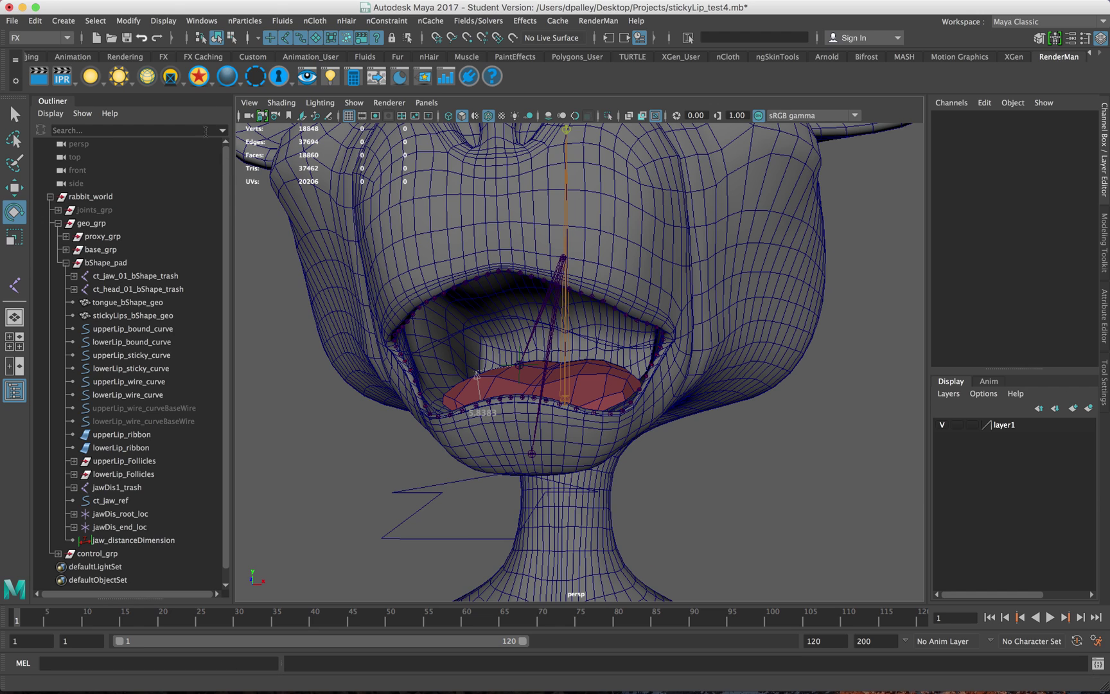
Step: Open the Node Editor beside the rabbit head and select the head_icon control in the viewport
{"action": "left_click", "coordinate": [252, 56]}
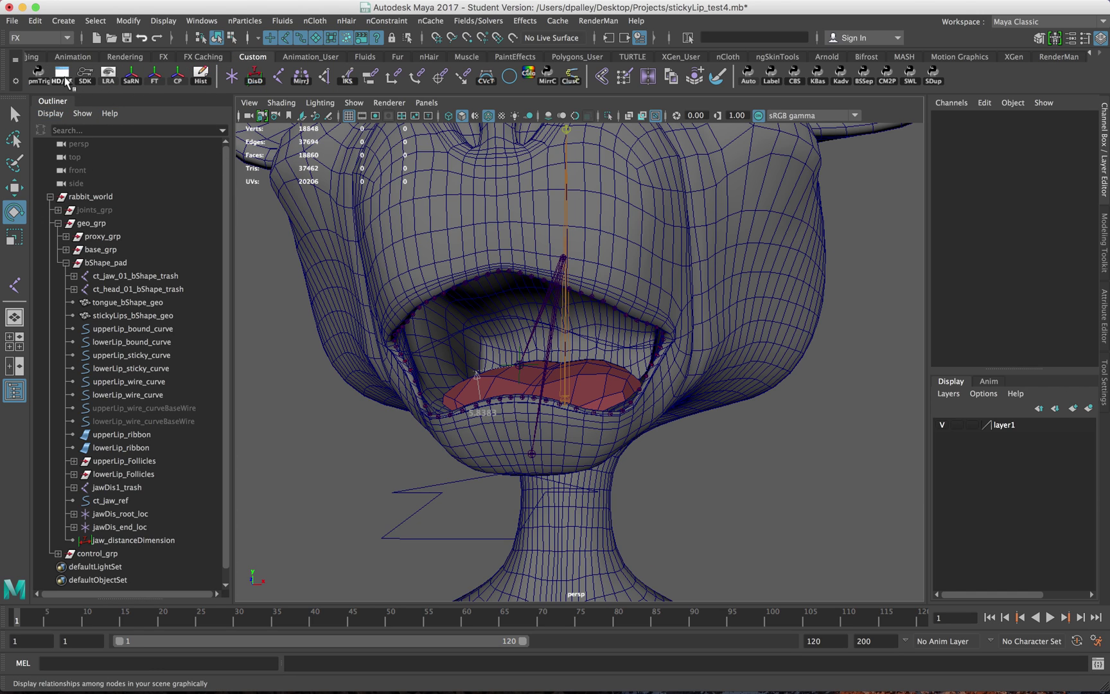
{"action": "left_click_drag", "start_coordinate": [449, 296], "coordinate": [905, 250]}
{"action": "right_click_drag", "start_coordinate": [434, 362], "coordinate": [392, 359], "text": "alt"}
{"action": "middle_click_drag", "start_coordinate": [392, 359], "coordinate": [463, 372], "text": "alt"}
{"action": "left_click", "coordinate": [131, 368]}
{"action": "key", "text": "f"}
{"action": "left_click", "coordinate": [361, 398]}
{"action": "left_click_drag", "start_coordinate": [364, 436], "coordinate": [457, 440], "text": "alt"}
{"action": "left_click", "coordinate": [572, 278]}
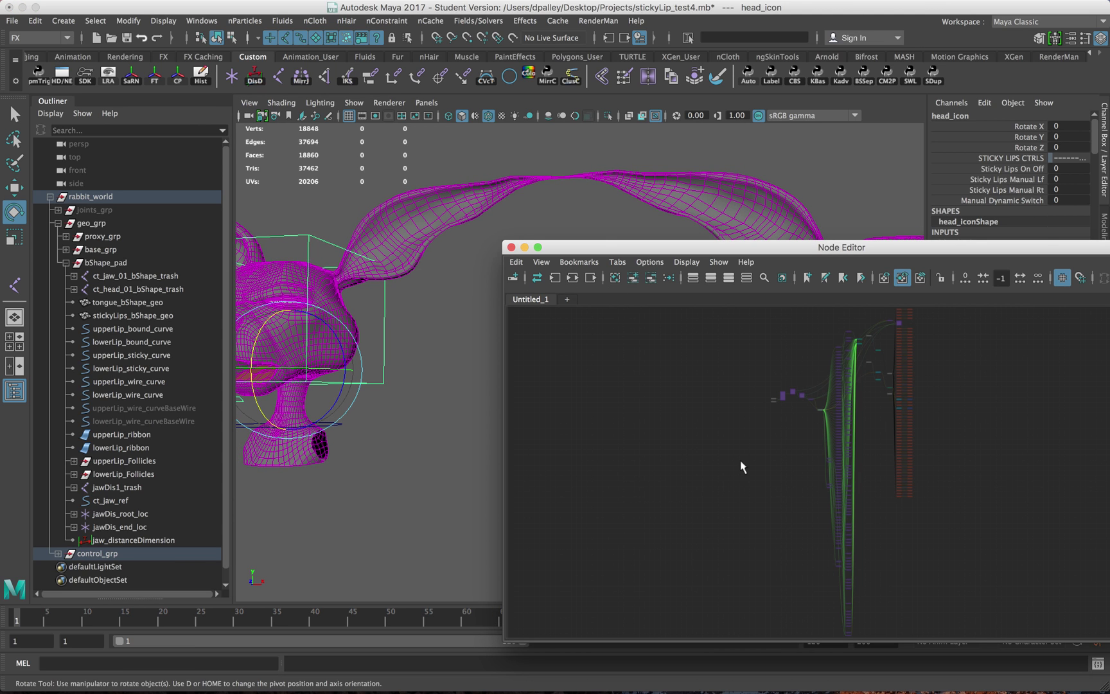
Step: Examine how setRange2, blendColors2 and blendColors4 connect through head_icon to the lip setRange nodes in the node graph
{"action": "middle_click_drag", "start_coordinate": [880, 459], "coordinate": [645, 470], "text": "alt"}
{"action": "right_click_drag", "start_coordinate": [645, 471], "coordinate": [821, 471], "text": "alt"}
{"action": "middle_click_drag", "start_coordinate": [821, 471], "coordinate": [703, 491], "text": "alt"}
{"action": "middle_click_drag", "start_coordinate": [741, 450], "coordinate": [743, 513], "text": "alt"}
{"action": "middle_click_drag", "start_coordinate": [636, 375], "coordinate": [672, 545], "text": "alt"}
{"action": "right_click_drag", "start_coordinate": [738, 418], "coordinate": [716, 418], "text": "alt"}
{"action": "middle_click_drag", "start_coordinate": [715, 418], "coordinate": [711, 539]}
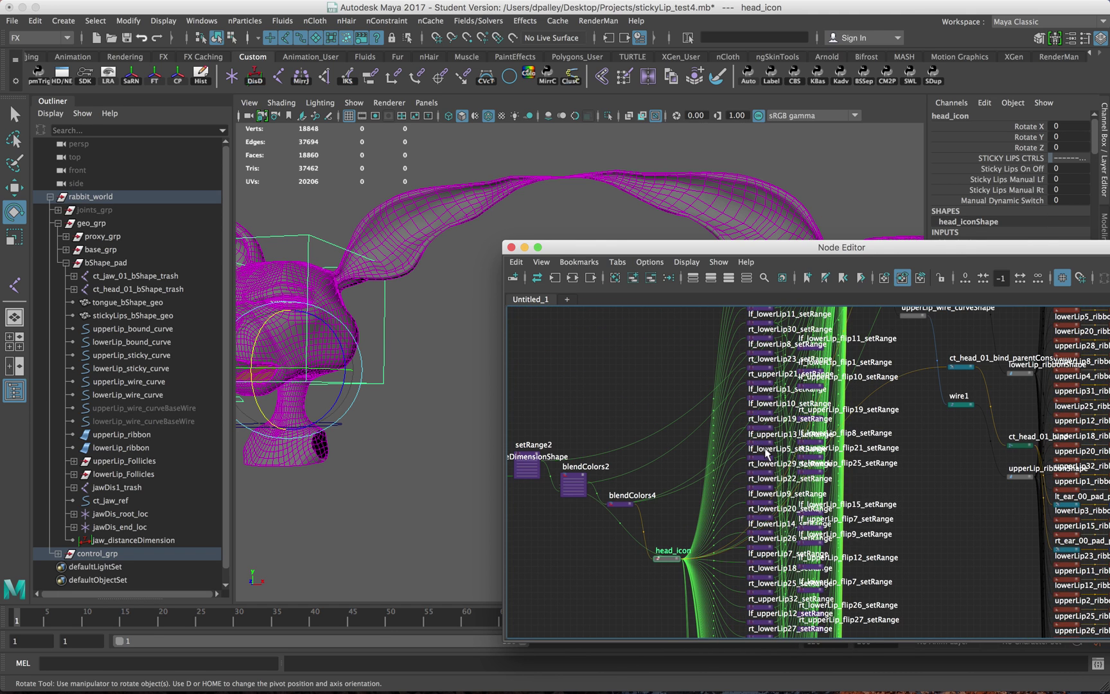
{"action": "middle_click_drag", "start_coordinate": [760, 341], "coordinate": [726, 448]}
{"action": "mouse_move", "coordinate": [726, 448]}
{"action": "right_mouse_down", "text": "alt"}
{"action": "mouse_move", "coordinate": [743, 435]}
{"action": "mouse_move", "coordinate": [713, 440]}
{"action": "right_mouse_up", "text": "alt"}
{"action": "middle_click_drag", "start_coordinate": [713, 440], "coordinate": [704, 402], "text": "alt"}
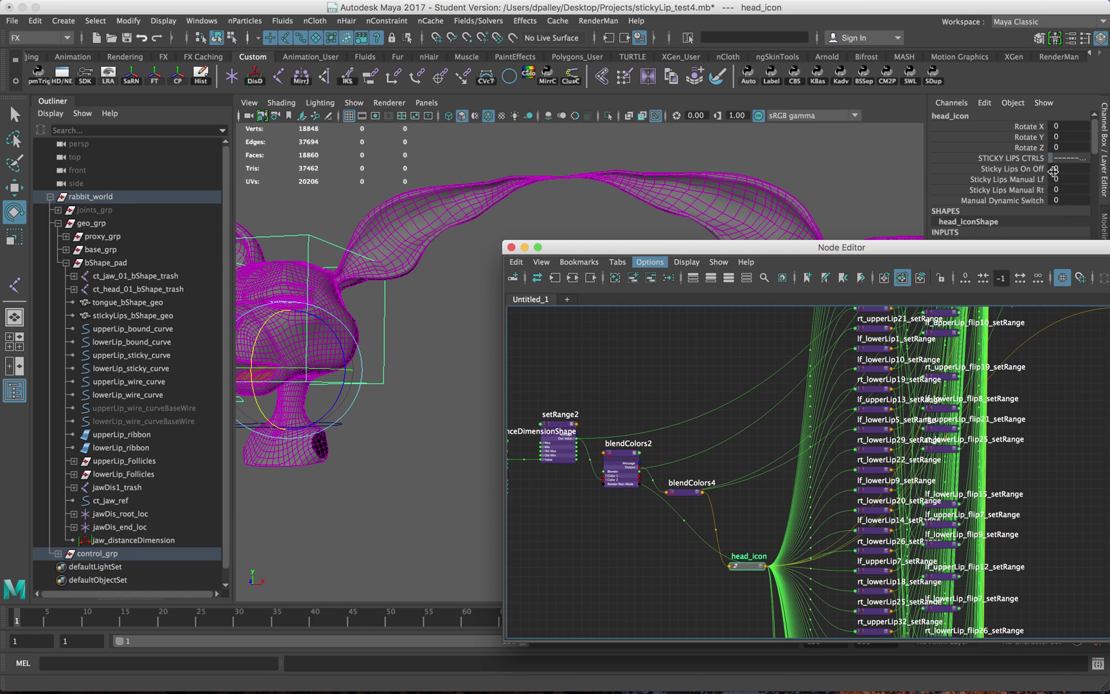
{"action": "middle_click_drag", "start_coordinate": [784, 453], "coordinate": [680, 455]}
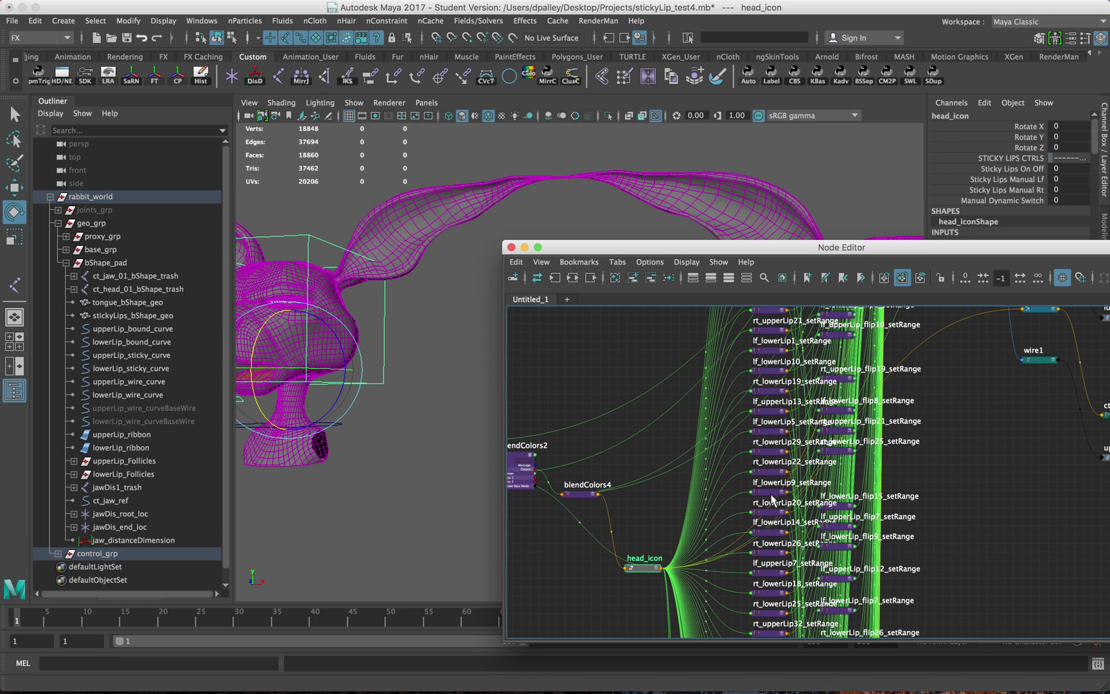
Step: Inspect the range values of rt_lowerLip22_setRange and rt_lowerLip30_setRange, and check head_icon's sticky lips attributes
{"action": "left_click_drag", "start_coordinate": [308, 460], "coordinate": [379, 440], "text": "alt"}
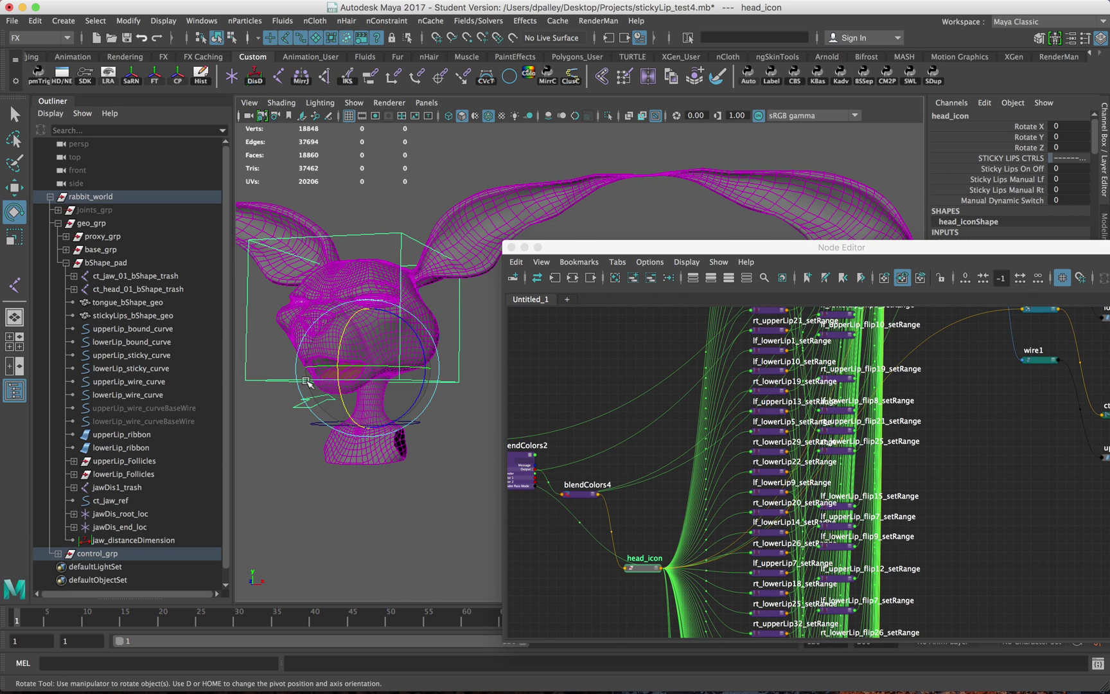
{"action": "left_click", "coordinate": [784, 471]}
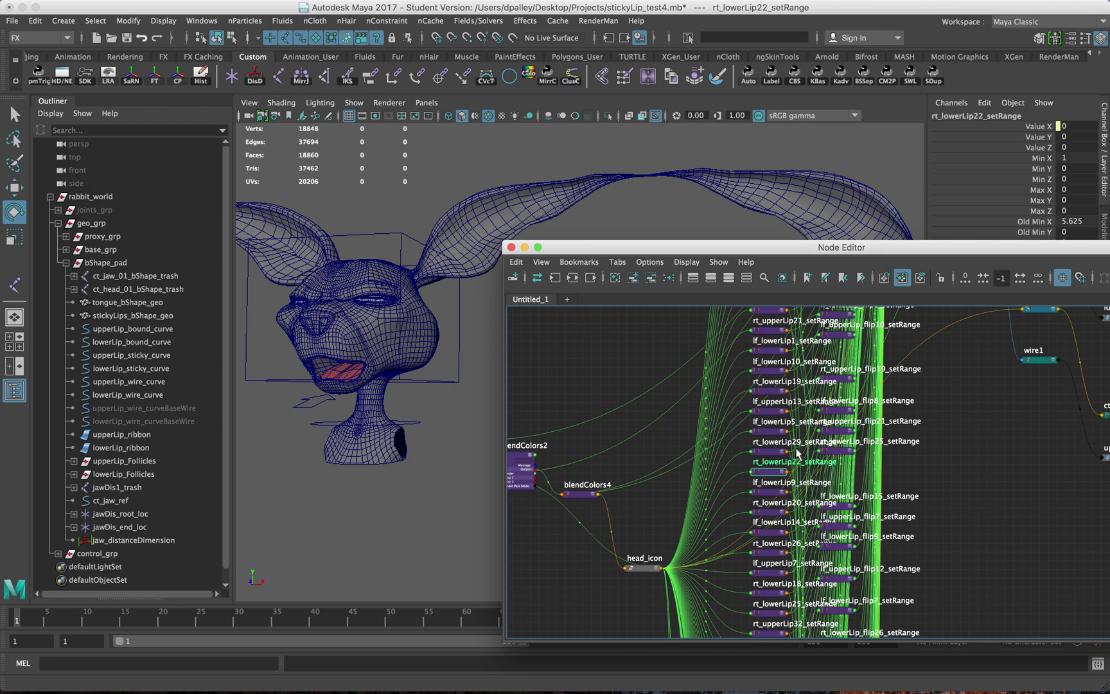
{"action": "scroll", "coordinate": [779, 489], "scroll_direction": "down", "scroll_amount": 1}
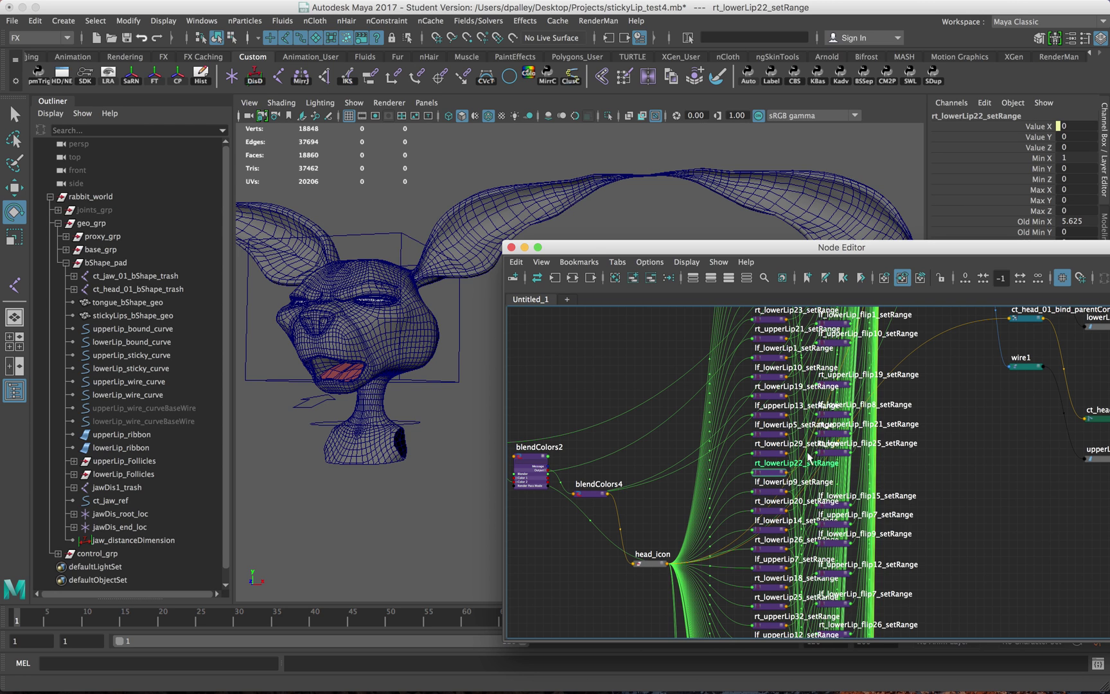
{"action": "middle_click_drag", "start_coordinate": [797, 440], "coordinate": [800, 553], "text": "alt"}
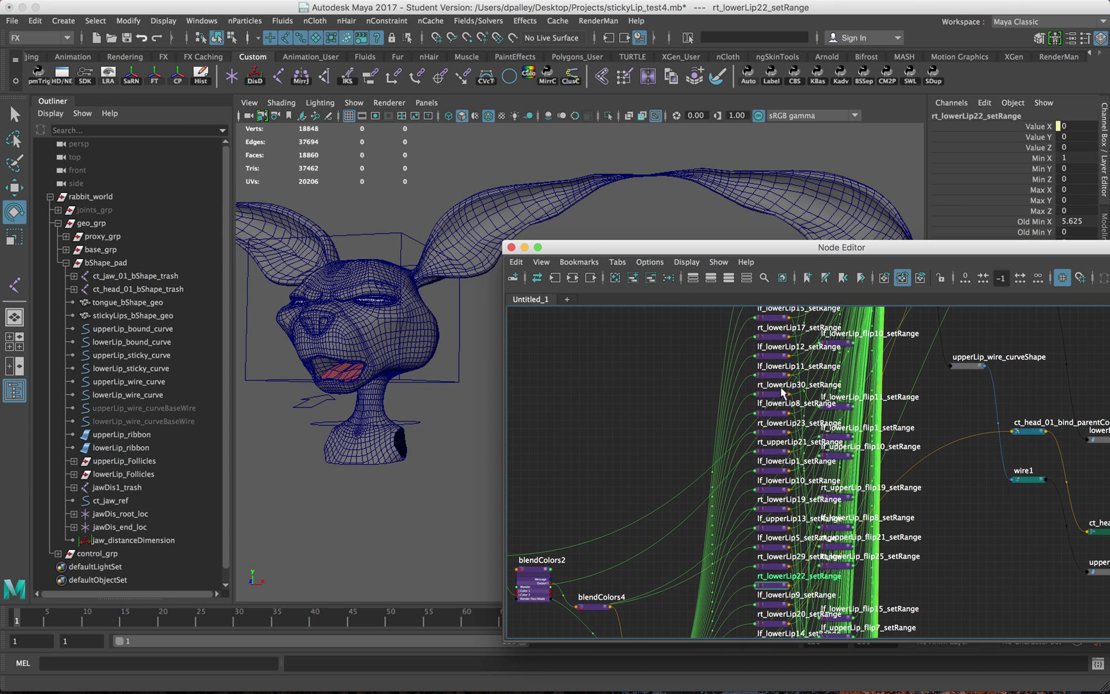
{"action": "middle_click_drag", "start_coordinate": [788, 386], "coordinate": [776, 476]}
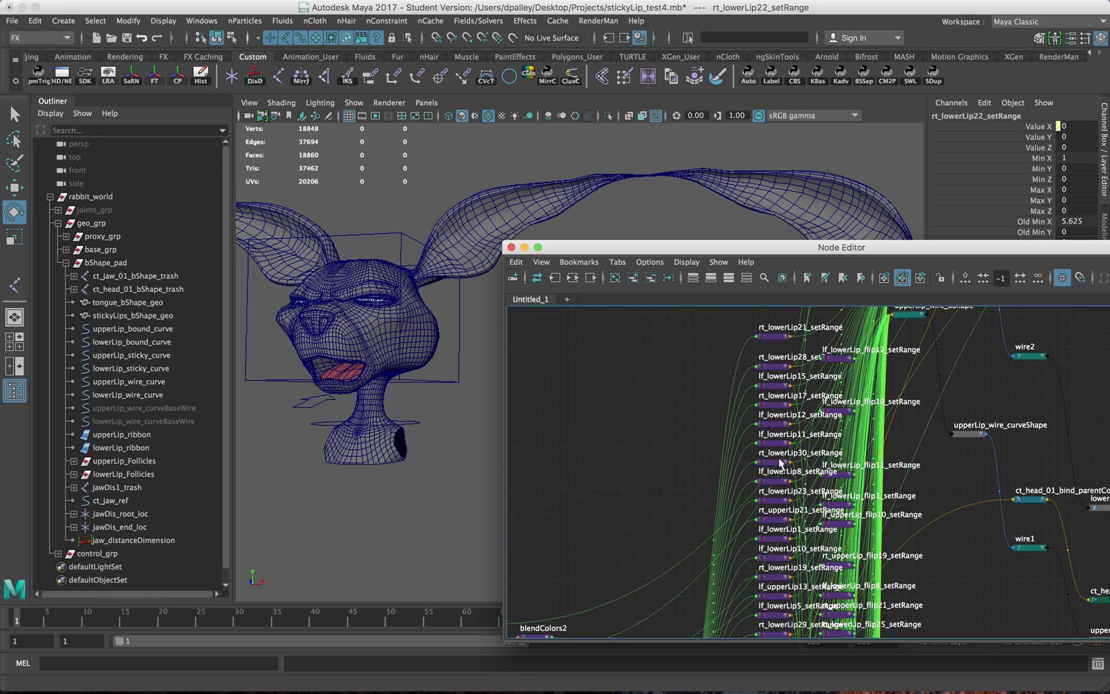
{"action": "left_click", "coordinate": [779, 462]}
{"action": "left_click_drag", "start_coordinate": [957, 247], "coordinate": [921, 336]}
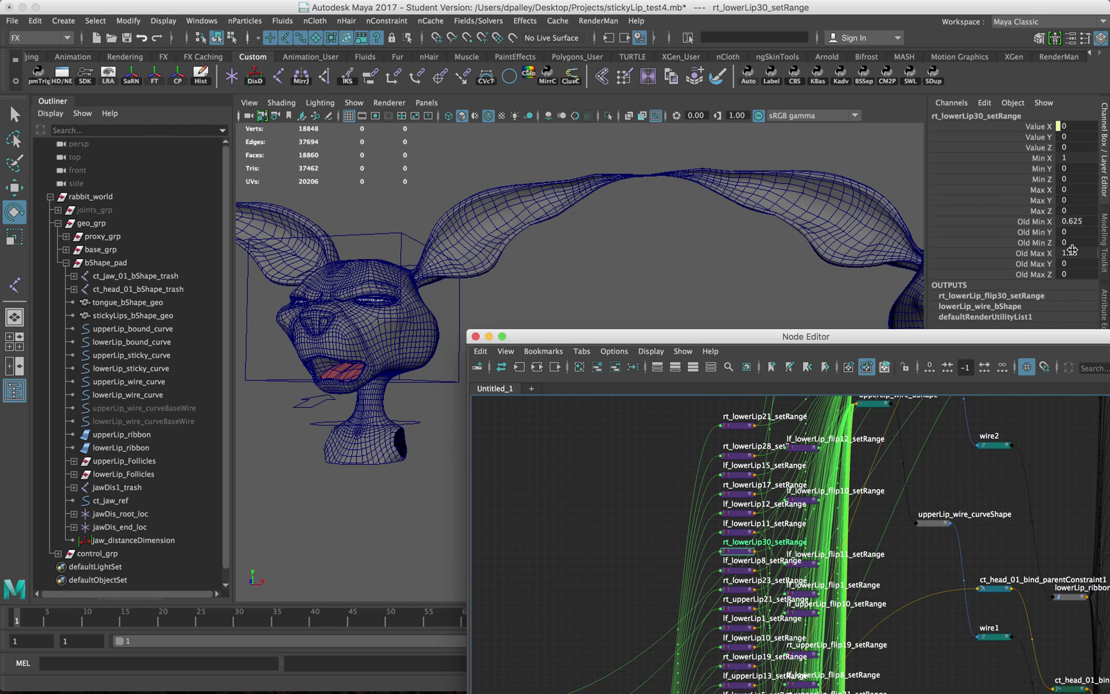
{"action": "left_click", "coordinate": [426, 380]}
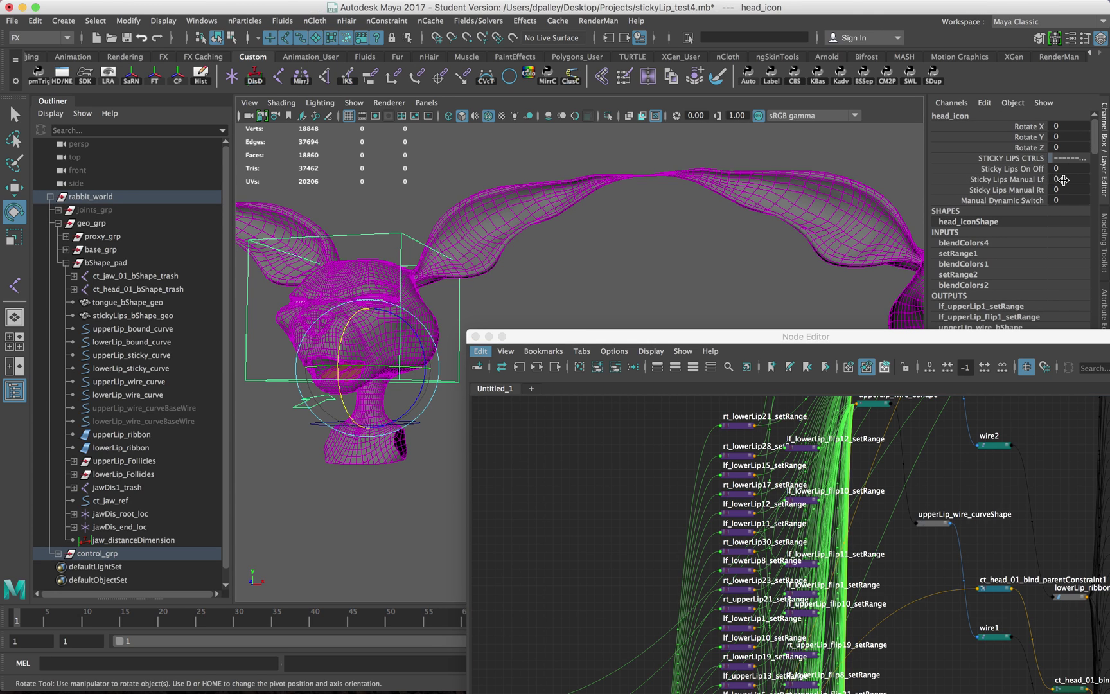
{"action": "key", "text": "super+z"}
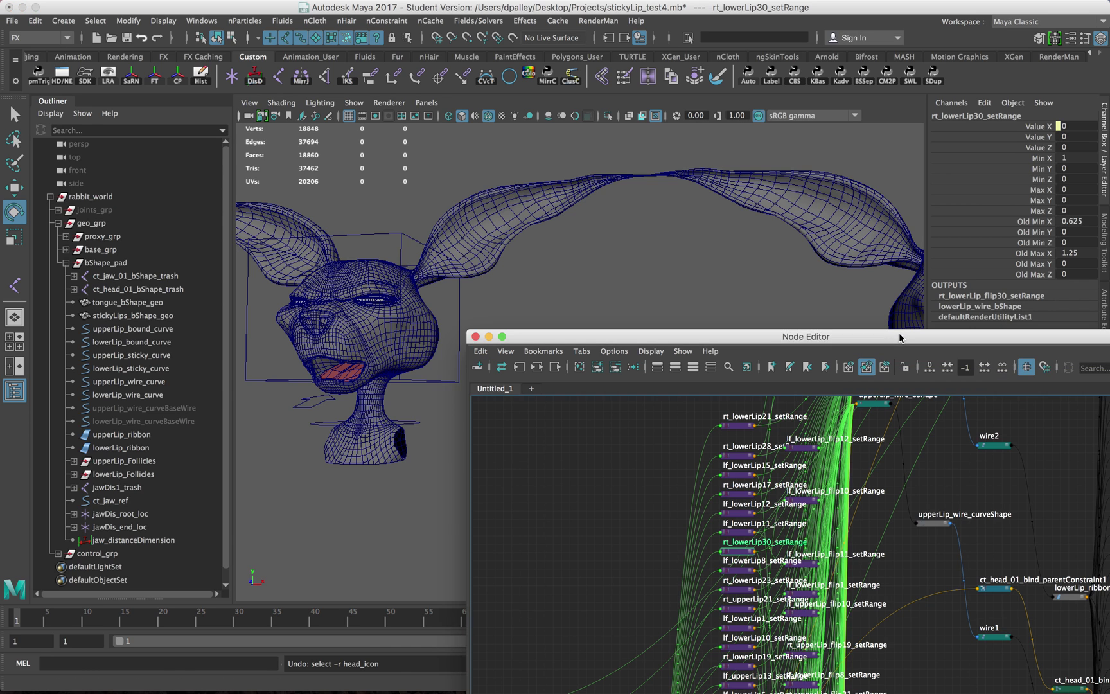
Step: Zoom in on the lip setRange nodes in the graph and select the column from rt_lowerLip28_setRange to lf_lowerLip1_setRange
{"action": "left_click_drag", "start_coordinate": [898, 336], "coordinate": [699, 224]}
{"action": "middle_click_drag", "start_coordinate": [652, 416], "coordinate": [686, 365], "text": "alt"}
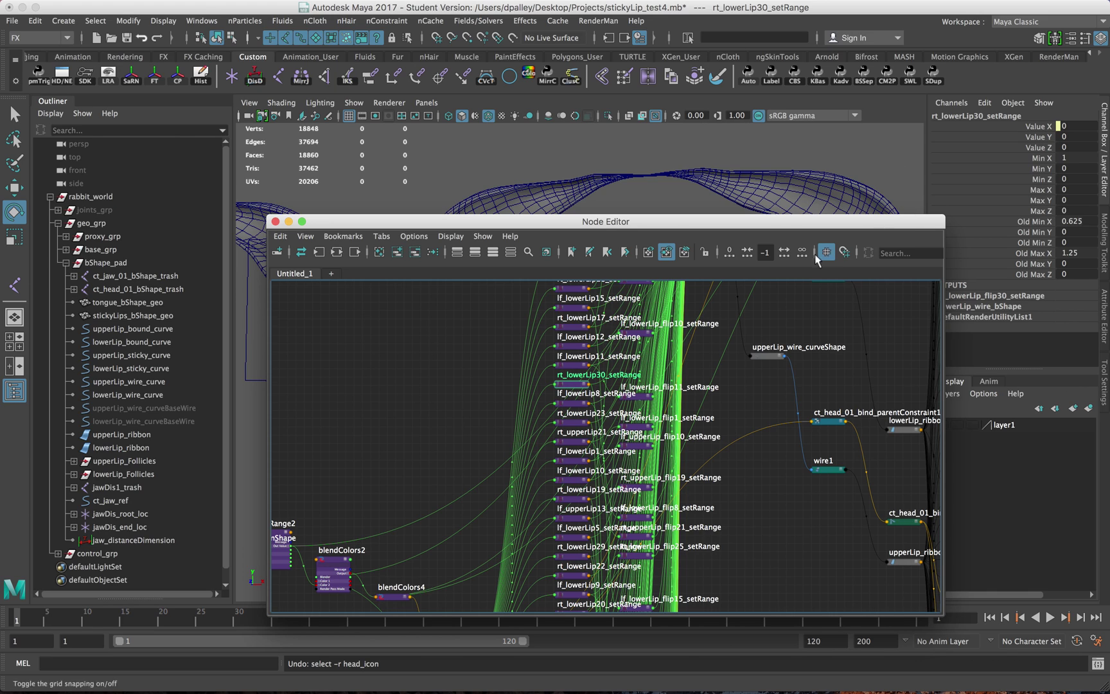
{"action": "middle_click_drag", "start_coordinate": [651, 372], "coordinate": [658, 435], "text": "alt"}
{"action": "right_click_drag", "start_coordinate": [662, 426], "coordinate": [790, 426], "text": "alt"}
{"action": "left_click_drag", "start_coordinate": [496, 299], "coordinate": [540, 591]}
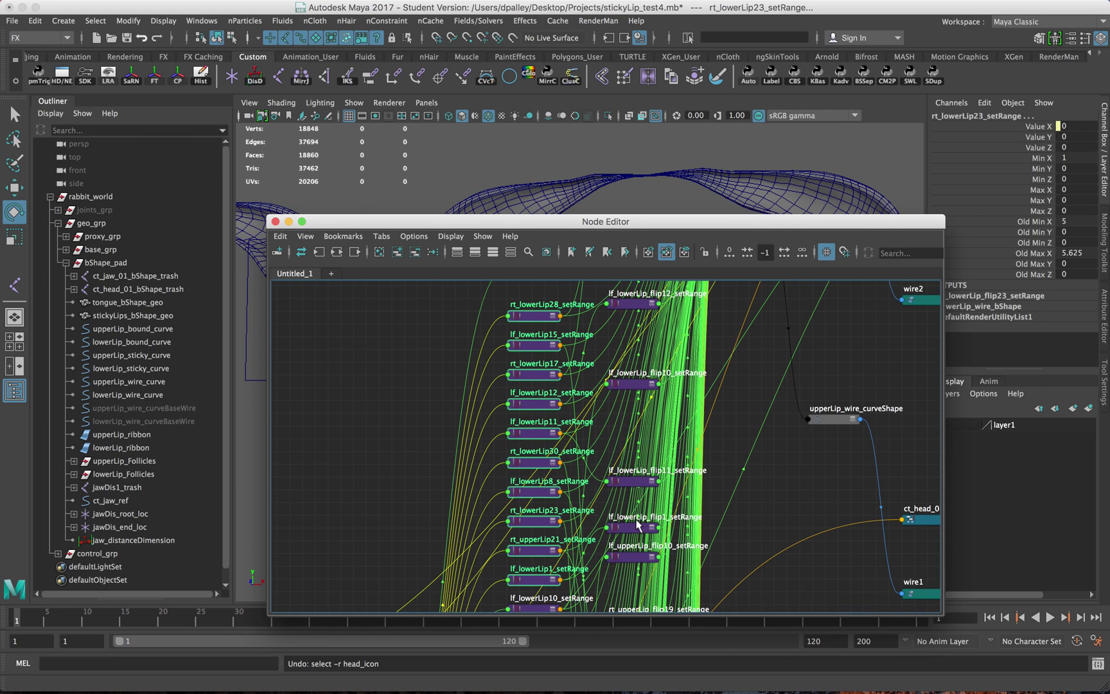
Step: Pull lf_lowerLip_flip1_setRange out of its column to inspect its values and connections, and put it back
{"action": "left_click_drag", "start_coordinate": [634, 528], "coordinate": [754, 514]}
{"action": "middle_click_drag", "start_coordinate": [728, 518], "coordinate": [722, 421], "text": "alt"}
{"action": "right_click_drag", "start_coordinate": [686, 450], "coordinate": [572, 460], "text": "alt"}
{"action": "left_click_drag", "start_coordinate": [768, 399], "coordinate": [600, 409]}
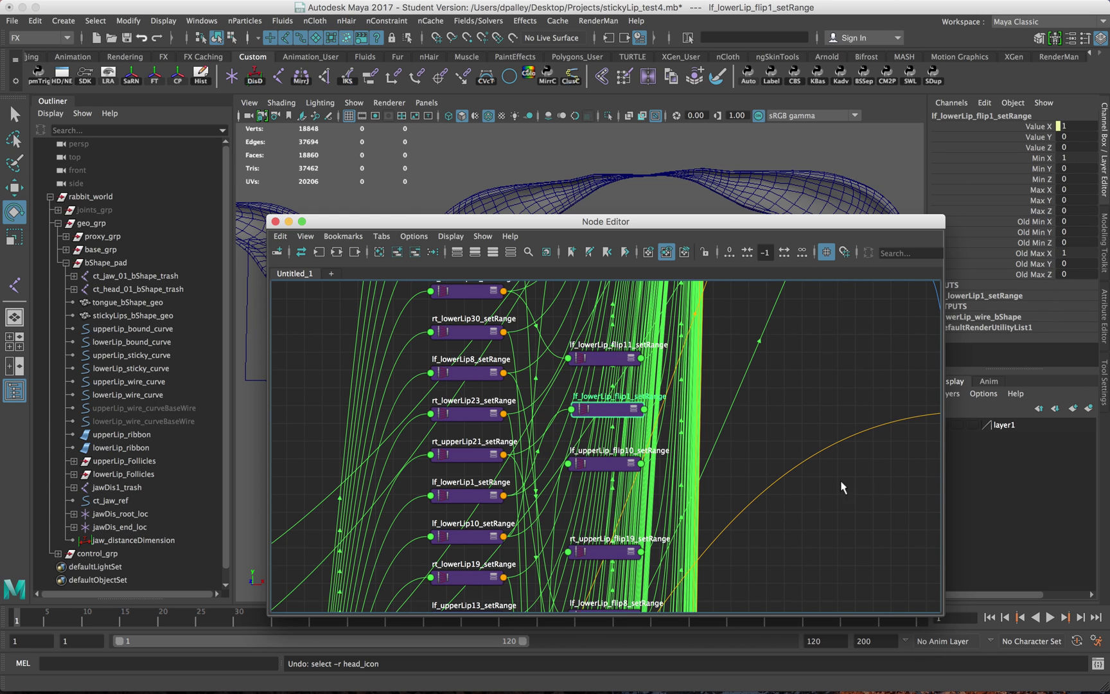
{"action": "scroll", "coordinate": [832, 483], "scroll_direction": "down", "scroll_amount": 4}
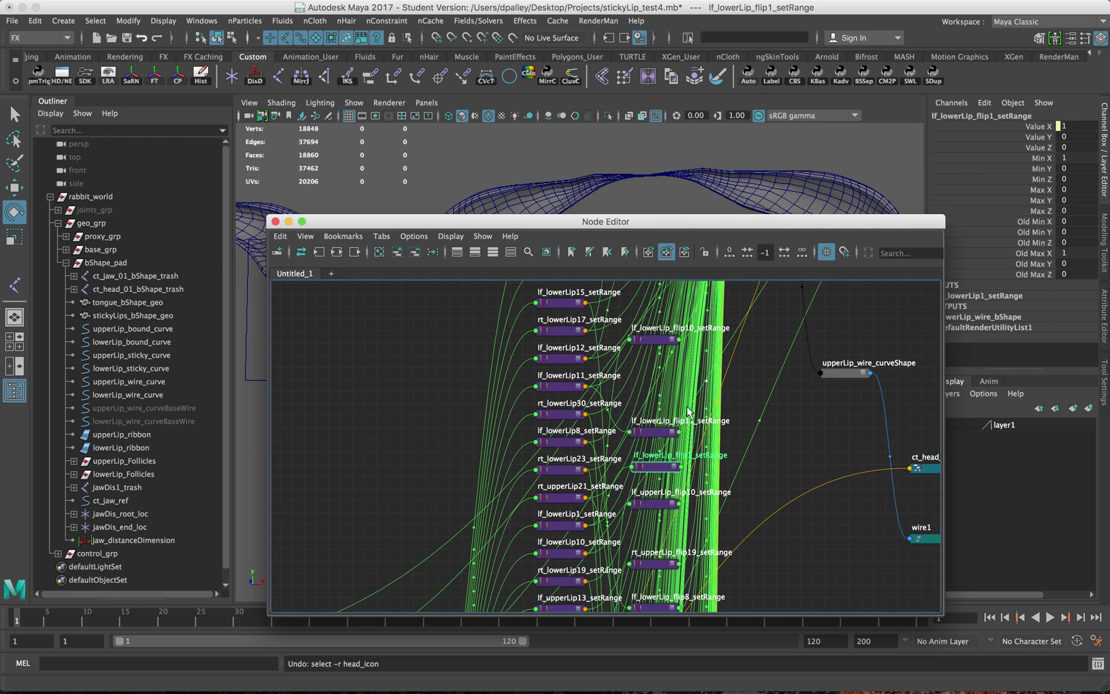
{"action": "middle_click_drag", "start_coordinate": [767, 444], "coordinate": [708, 441], "text": "alt"}
{"action": "scroll", "coordinate": [708, 441], "scroll_direction": "down", "scroll_amount": 1}
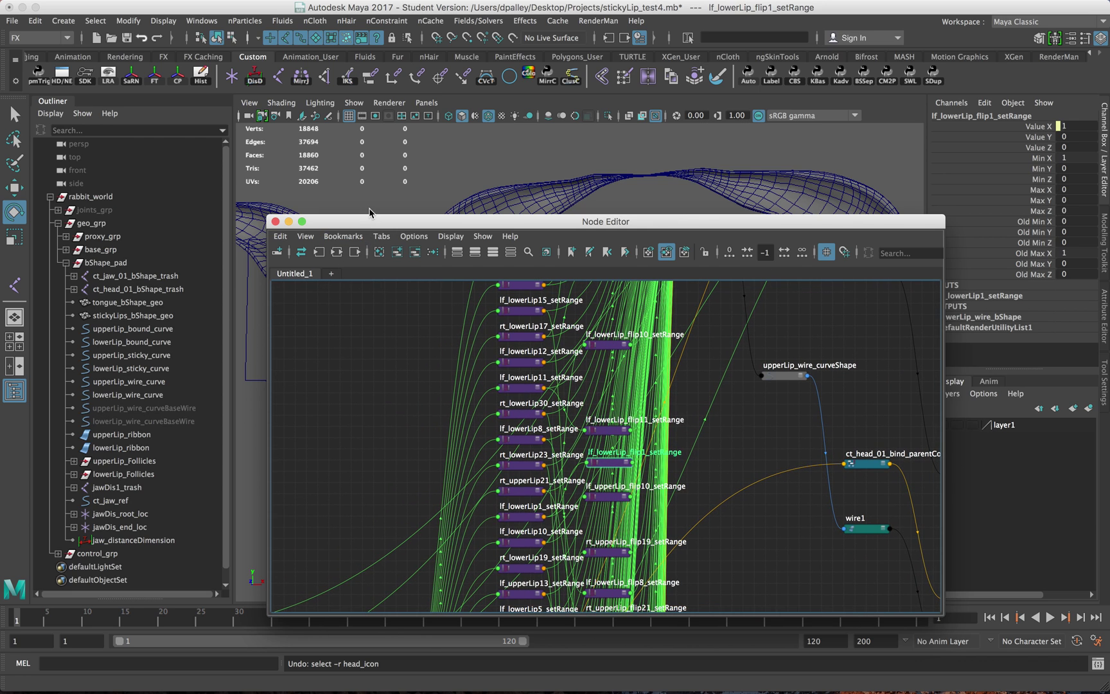
Step: Move the Node Editor clear of the rabbit head and select upperLip_wire_curve and lowerLip_wire_curve
{"action": "left_click_drag", "start_coordinate": [375, 221], "coordinate": [460, 521]}
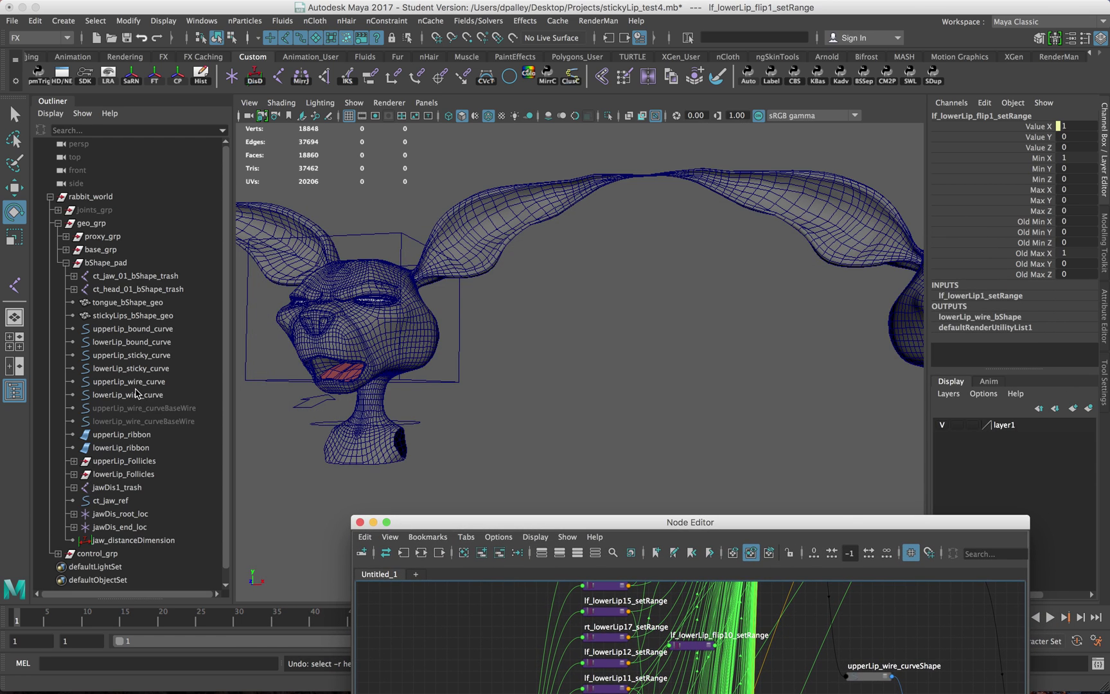
{"action": "left_click_drag", "start_coordinate": [138, 384], "coordinate": [142, 396]}
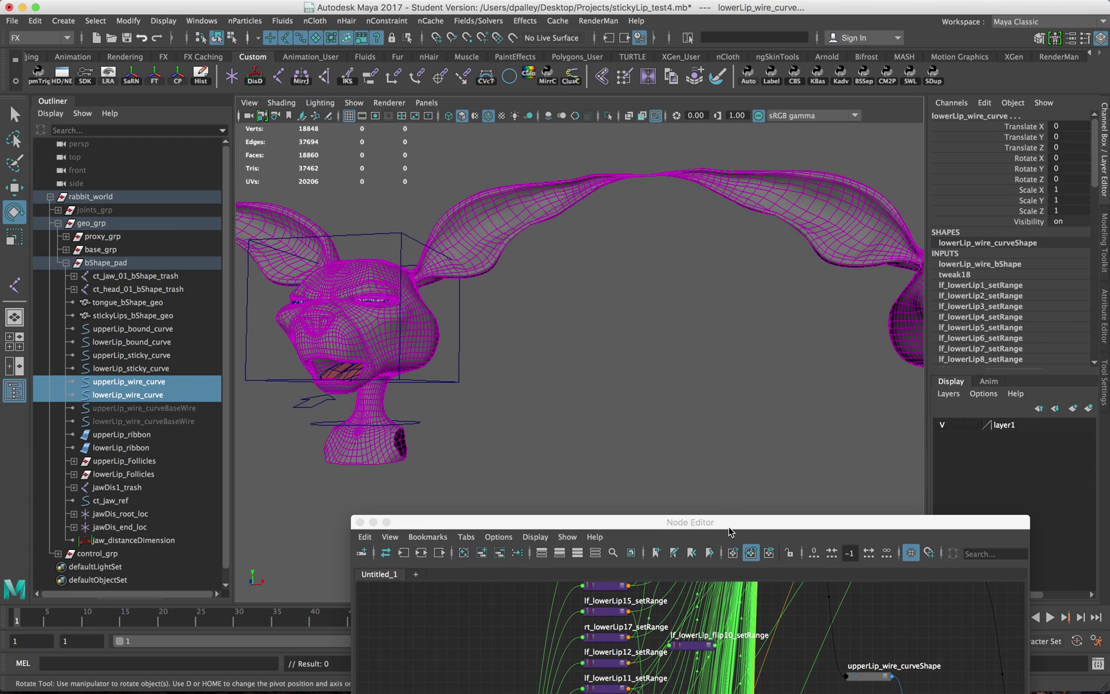
{"action": "left_click_drag", "start_coordinate": [729, 530], "coordinate": [578, 521]}
Step: Close the mouth by setting the ct_jaw_icon control's Rotate X to 0
{"action": "left_click_drag", "start_coordinate": [700, 464], "coordinate": [476, 434], "text": "alt"}
{"action": "right_click_drag", "start_coordinate": [476, 433], "coordinate": [689, 429], "text": "alt"}
{"action": "left_click_drag", "start_coordinate": [689, 428], "coordinate": [564, 430], "text": "alt"}
{"action": "left_click", "coordinate": [314, 367]}
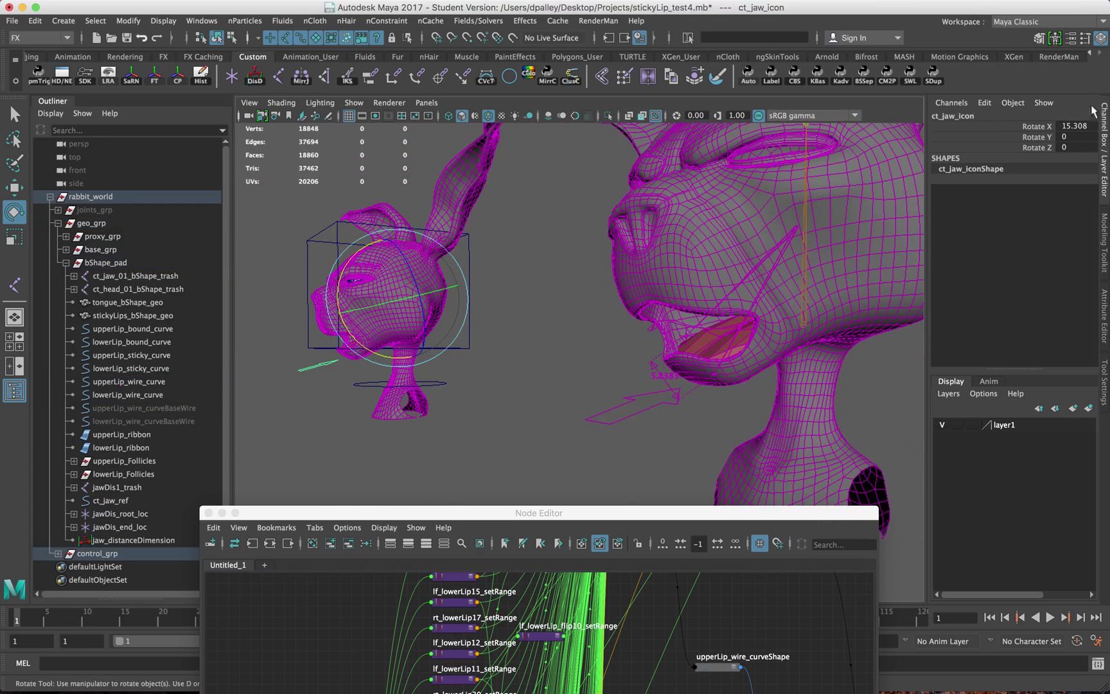
{"action": "left_click", "coordinate": [1086, 124]}
{"action": "type", "text": "0"}
{"action": "key", "text": "Return"}
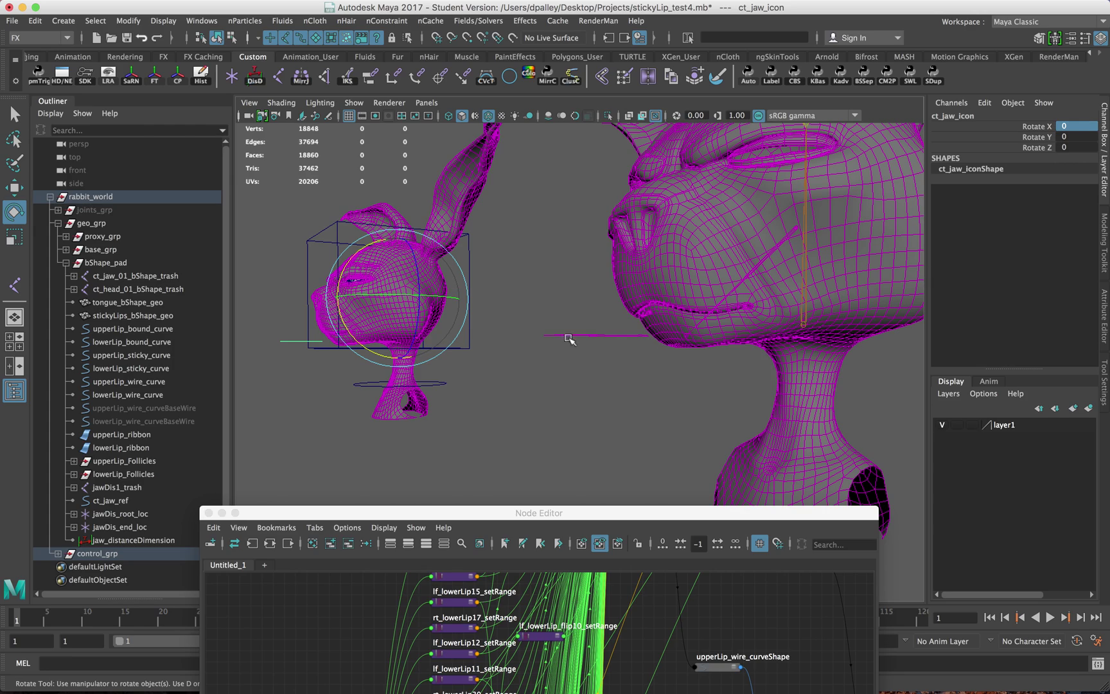
Step: Deselect the jaw control and examine the main rig's closed mouth from the front and three-quarter views
{"action": "left_click", "coordinate": [510, 378]}
{"action": "left_click_drag", "start_coordinate": [510, 378], "coordinate": [622, 372], "text": "alt"}
{"action": "middle_click_drag", "start_coordinate": [622, 371], "coordinate": [877, 347], "text": "alt"}
{"action": "right_click_drag", "start_coordinate": [877, 347], "coordinate": [582, 327], "text": "alt"}
{"action": "left_click_drag", "start_coordinate": [582, 327], "coordinate": [649, 325], "text": "alt"}
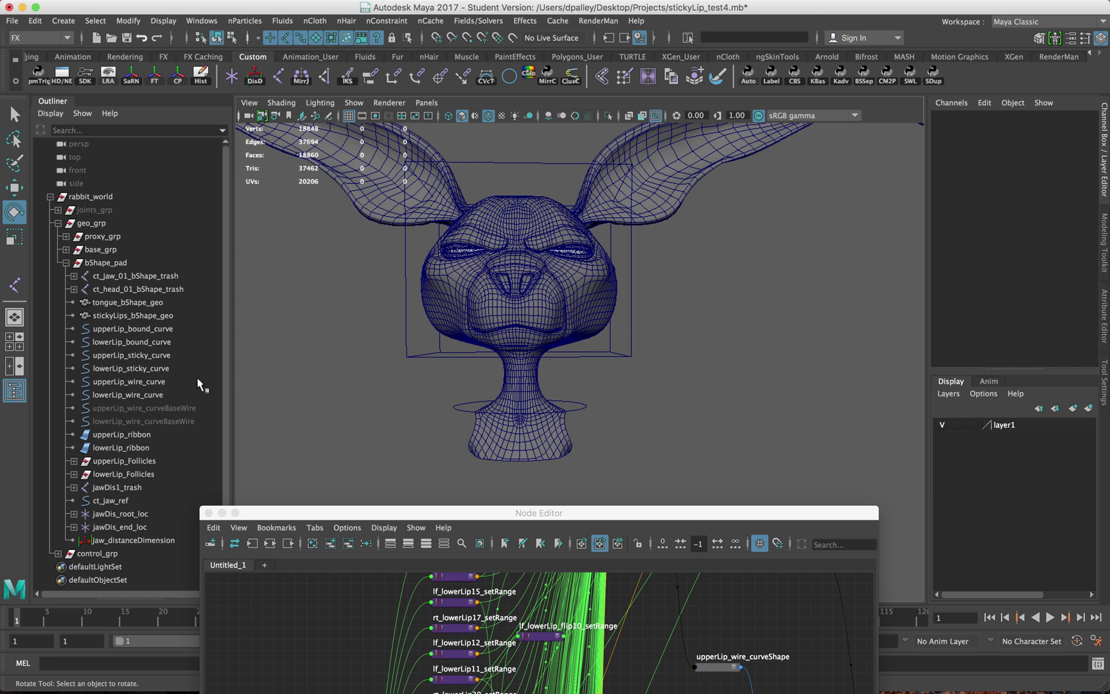
{"action": "left_click_drag", "start_coordinate": [760, 396], "coordinate": [624, 396], "text": "alt"}
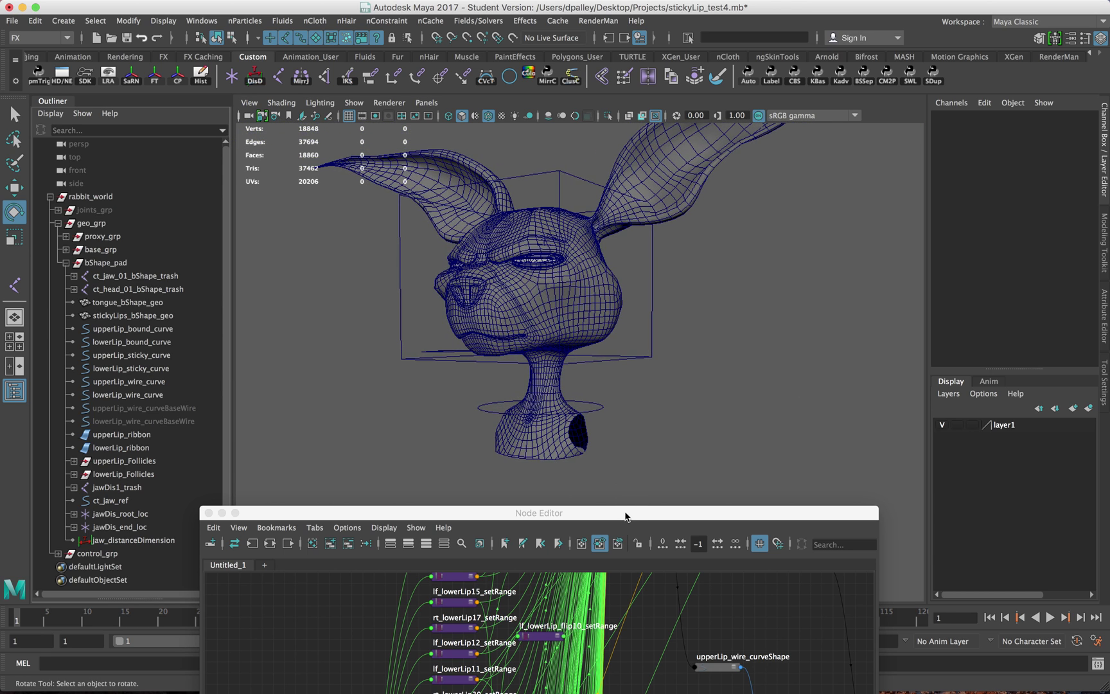
{"action": "left_click_drag", "start_coordinate": [626, 516], "coordinate": [635, 478]}
{"action": "right_click_drag", "start_coordinate": [628, 367], "coordinate": [646, 349], "text": "alt"}
{"action": "right_click_drag", "start_coordinate": [585, 299], "coordinate": [604, 342], "text": "alt"}
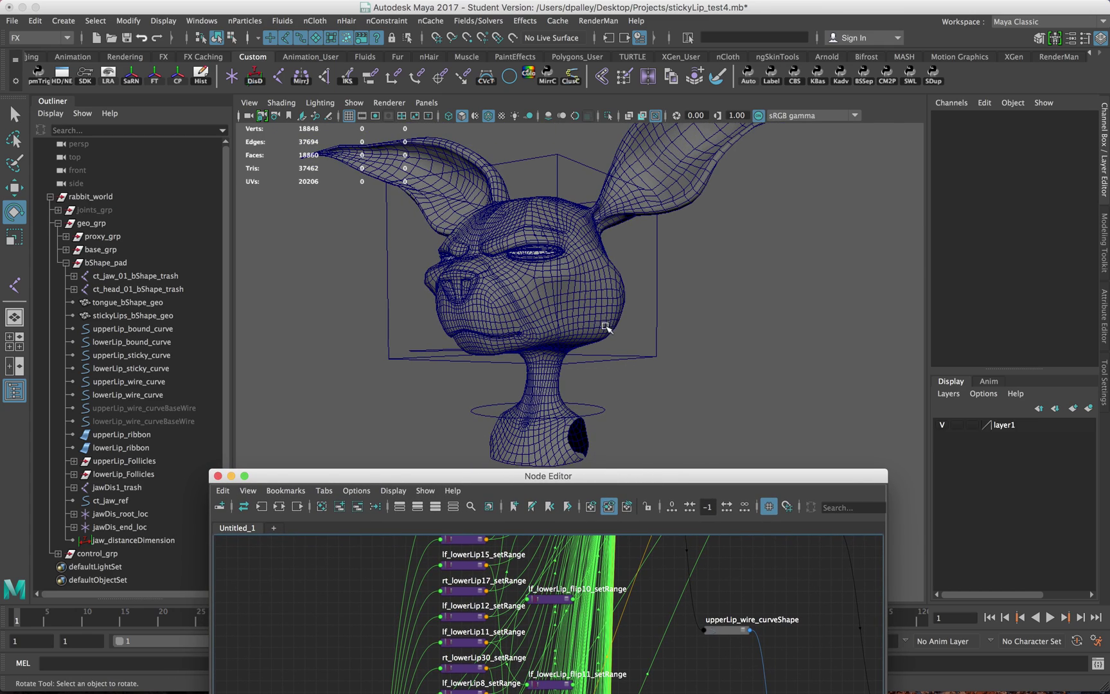
{"action": "left_click_drag", "start_coordinate": [606, 327], "coordinate": [708, 414], "text": "alt"}
{"action": "left_click_drag", "start_coordinate": [625, 354], "coordinate": [515, 400], "text": "alt"}
Step: Select the head_icon control to check its sticky lips attributes and look closely at the closed lips
{"action": "left_click", "coordinate": [626, 350]}
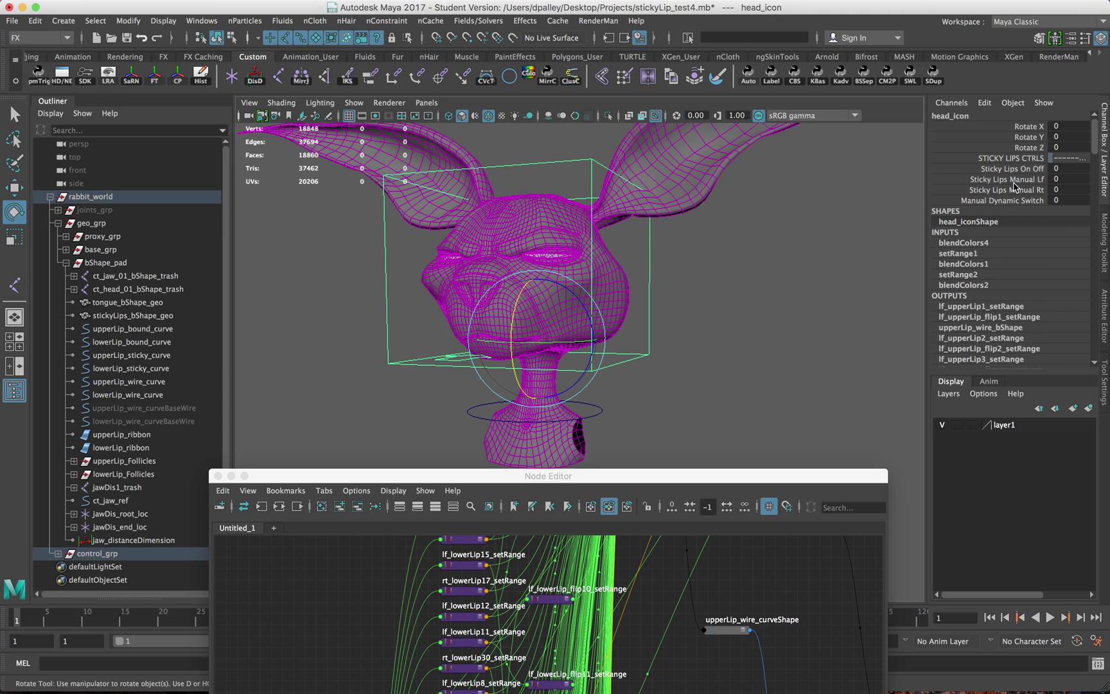
{"action": "right_click_drag", "start_coordinate": [571, 357], "coordinate": [691, 344], "text": "alt"}
{"action": "left_click_drag", "start_coordinate": [668, 344], "coordinate": [771, 327], "text": "alt"}
{"action": "right_click_drag", "start_coordinate": [605, 359], "coordinate": [668, 353], "text": "alt"}
Step: Try to move the ct_jaw_icon control and clear the selection
{"action": "left_click", "coordinate": [641, 186]}
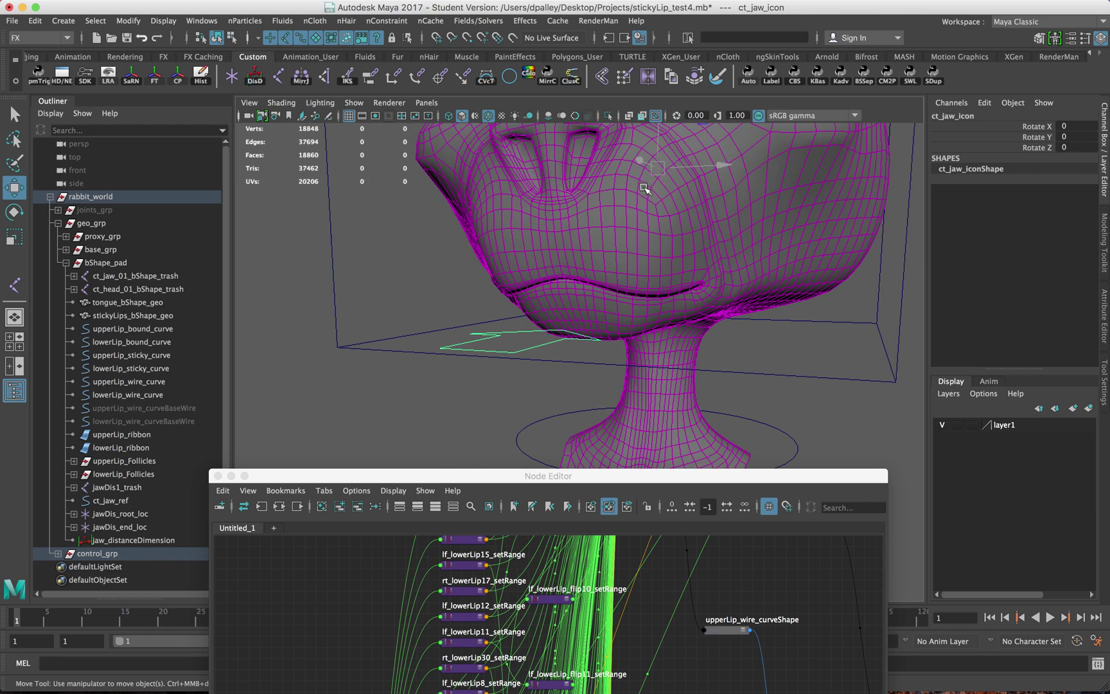
{"action": "left_click_drag", "start_coordinate": [641, 186], "coordinate": [642, 190]}
{"action": "key", "text": "z"}
{"action": "right_click_drag", "start_coordinate": [738, 377], "coordinate": [661, 376], "text": "alt"}
{"action": "left_click", "coordinate": [761, 402]}
{"action": "left_click_drag", "start_coordinate": [792, 396], "coordinate": [763, 394], "text": "alt"}
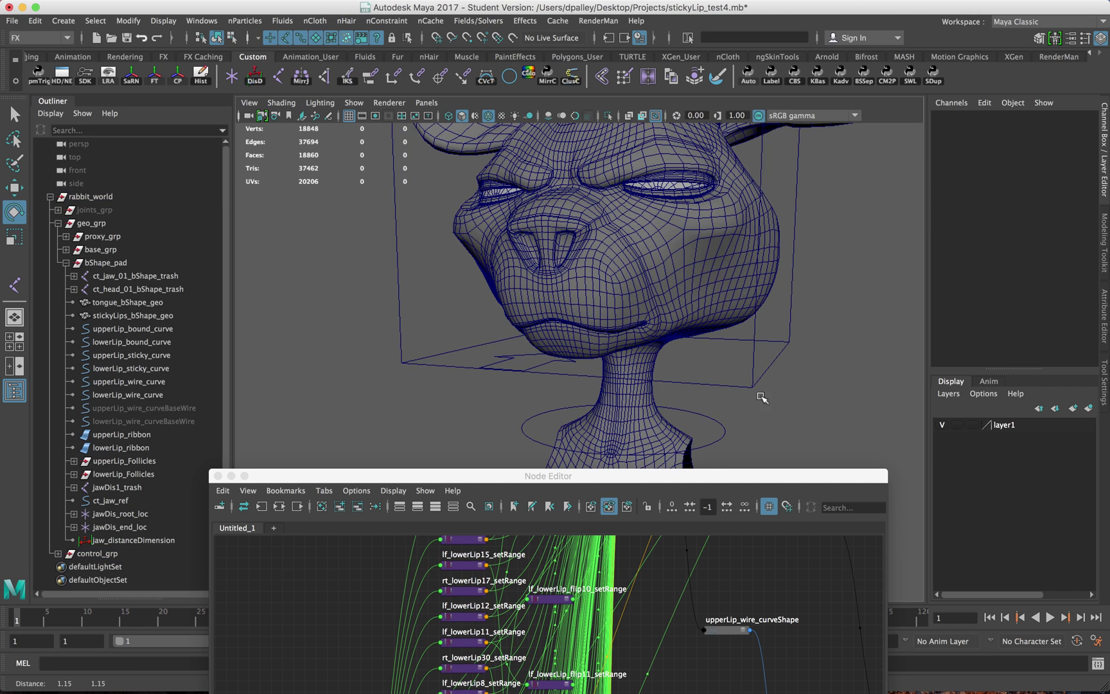